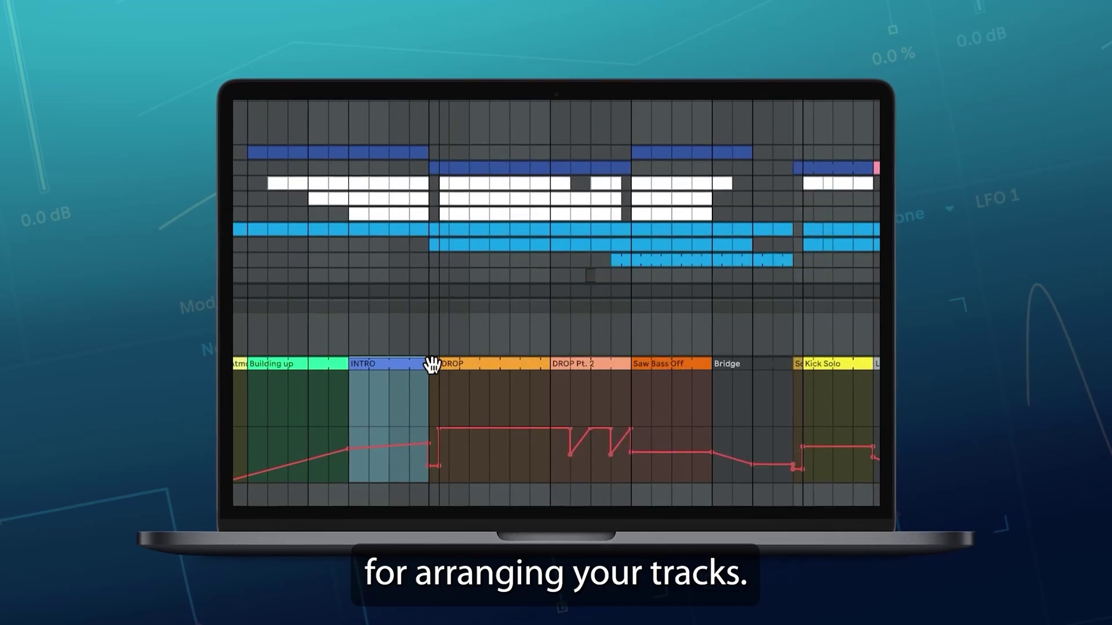
Unfold the main Track group and fold the Bass, Instruments, Drums and Fx groups.
{"action": "left_click", "coordinate": [469, 365]}
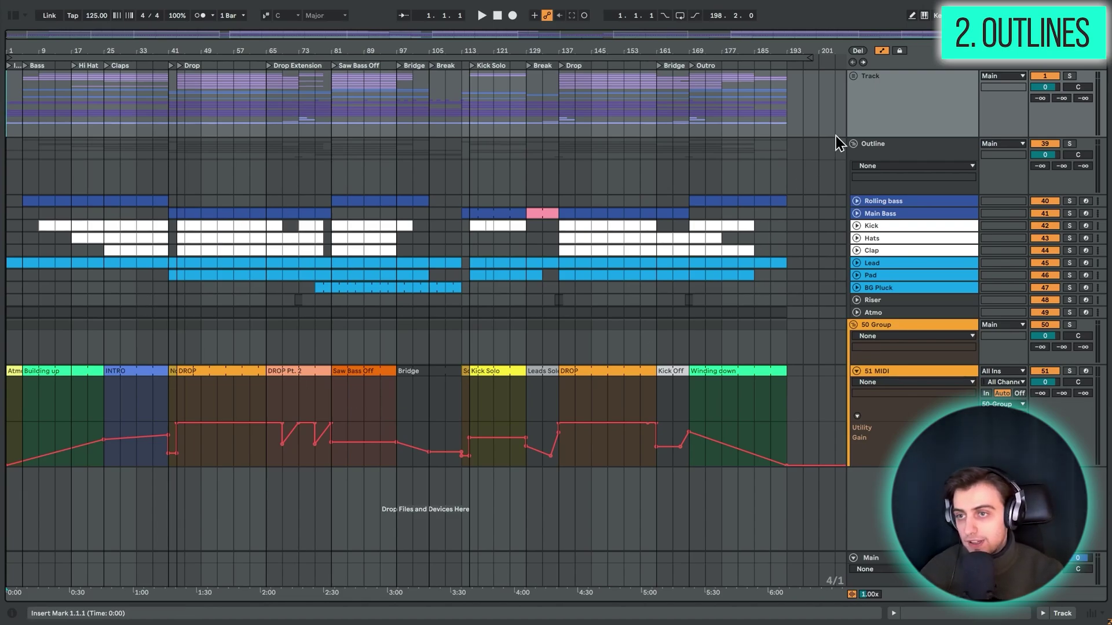
{"action": "left_click", "coordinate": [853, 76]}
{"action": "left_click", "coordinate": [856, 430]}
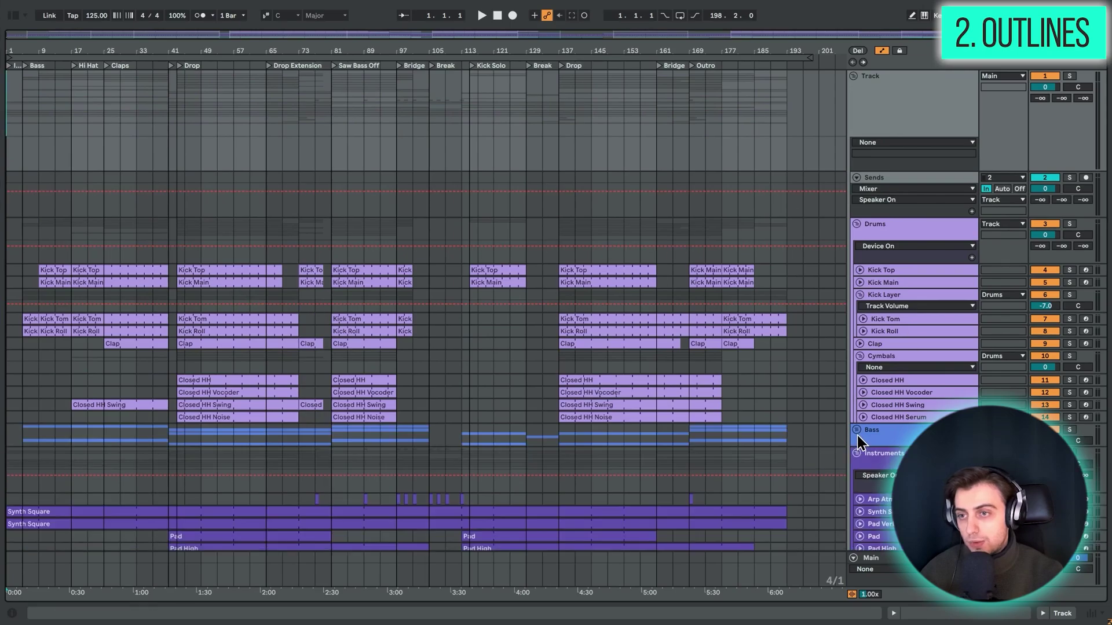
{"action": "left_click", "coordinate": [857, 453]}
{"action": "left_click", "coordinate": [861, 226]}
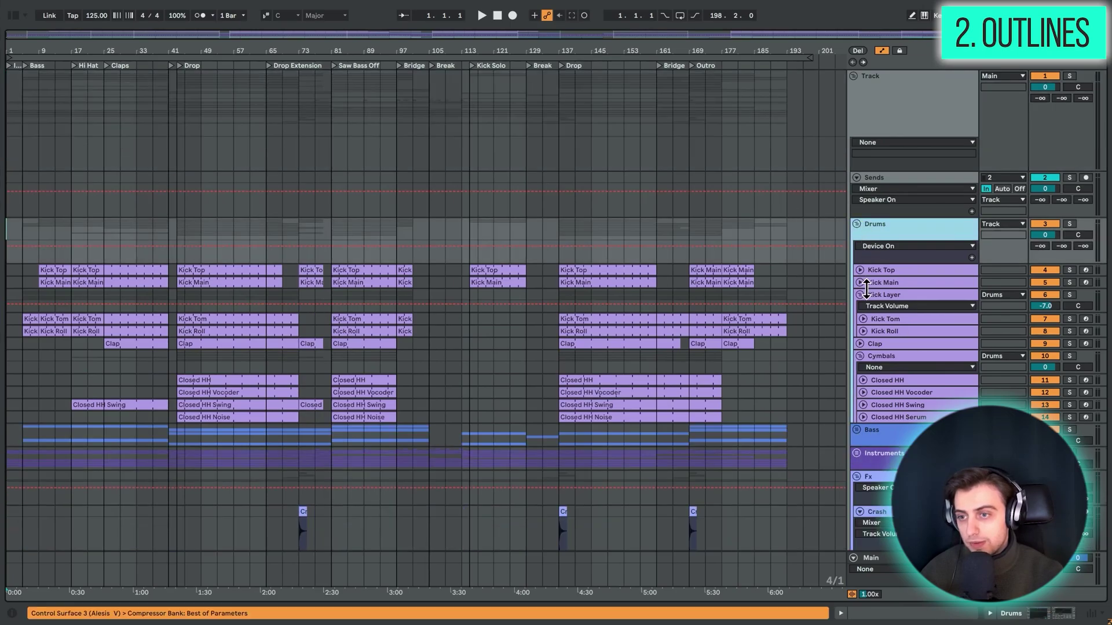
{"action": "left_click", "coordinate": [857, 224]}
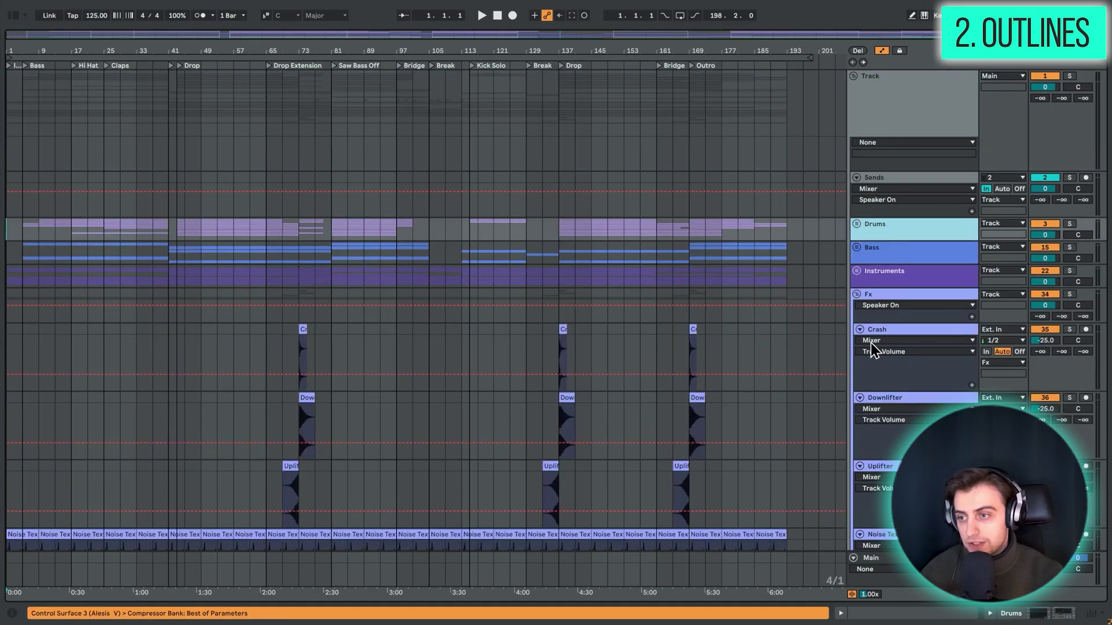
{"action": "left_click", "coordinate": [857, 271]}
{"action": "scroll", "coordinate": [809, 359], "scroll_direction": "down", "scroll_amount": 3}
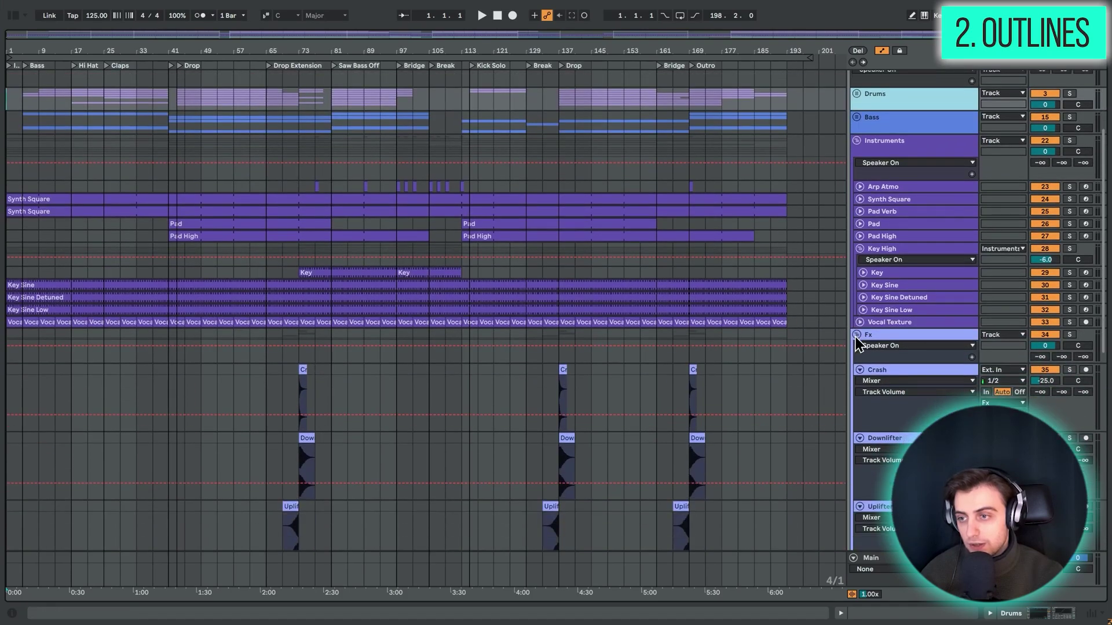
{"action": "left_click", "coordinate": [856, 338]}
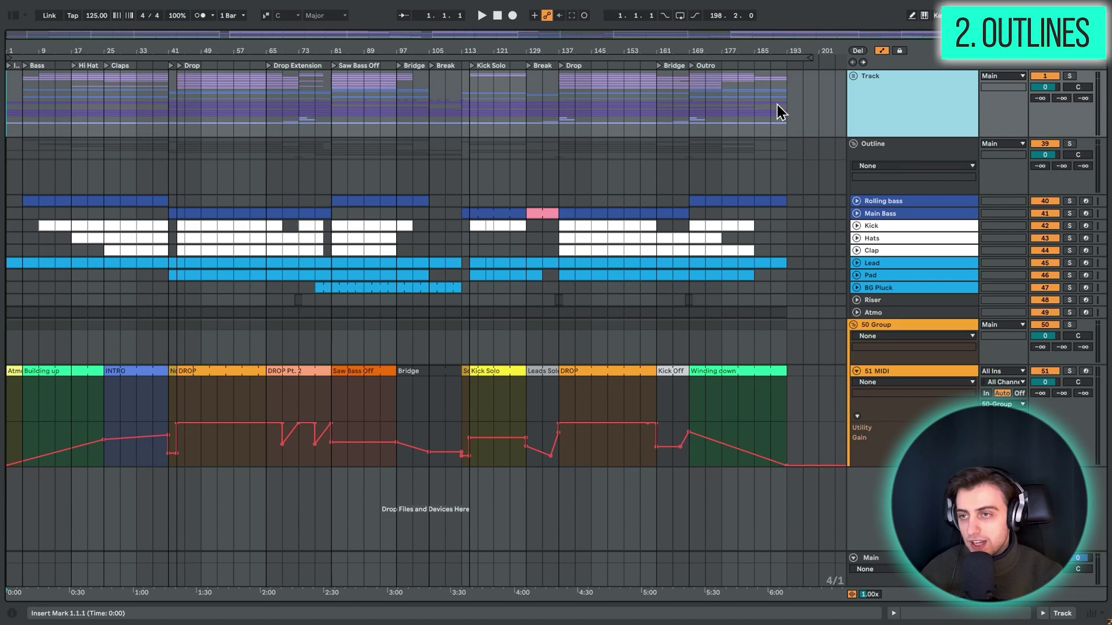
Select the top track from bar 1 to bar 193, then the Outline tracks across the song.
{"action": "left_click", "coordinate": [778, 112]}
{"action": "left_click_drag", "start_coordinate": [701, 119], "coordinate": [5, 137]}
{"action": "left_click", "coordinate": [14, 128]}
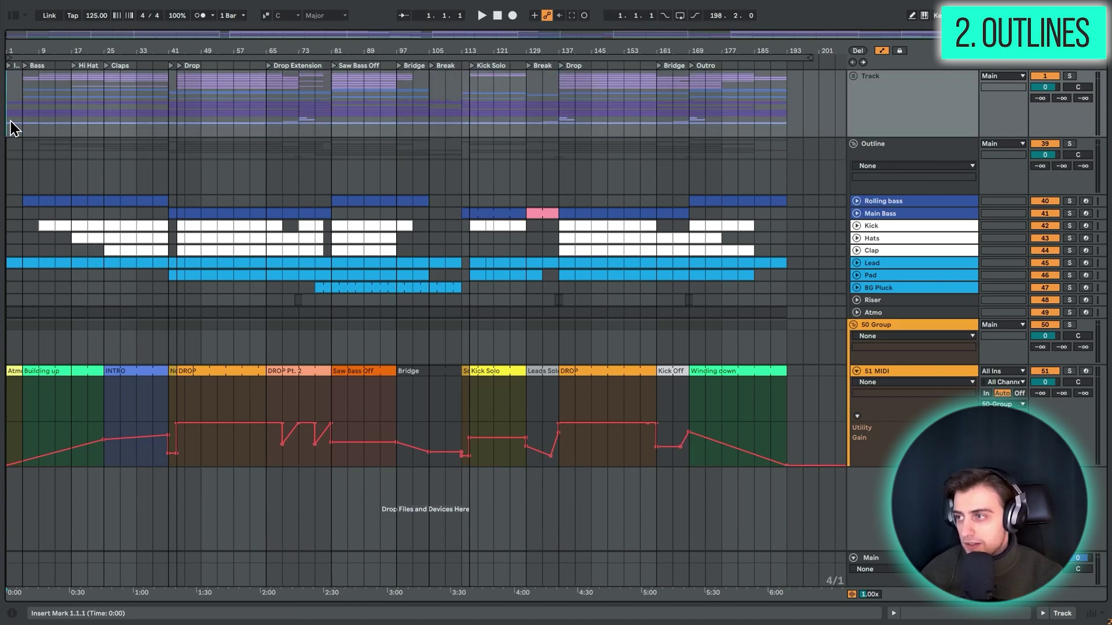
{"action": "left_click_drag", "start_coordinate": [11, 124], "coordinate": [794, 109]}
{"action": "left_click", "coordinate": [785, 109]}
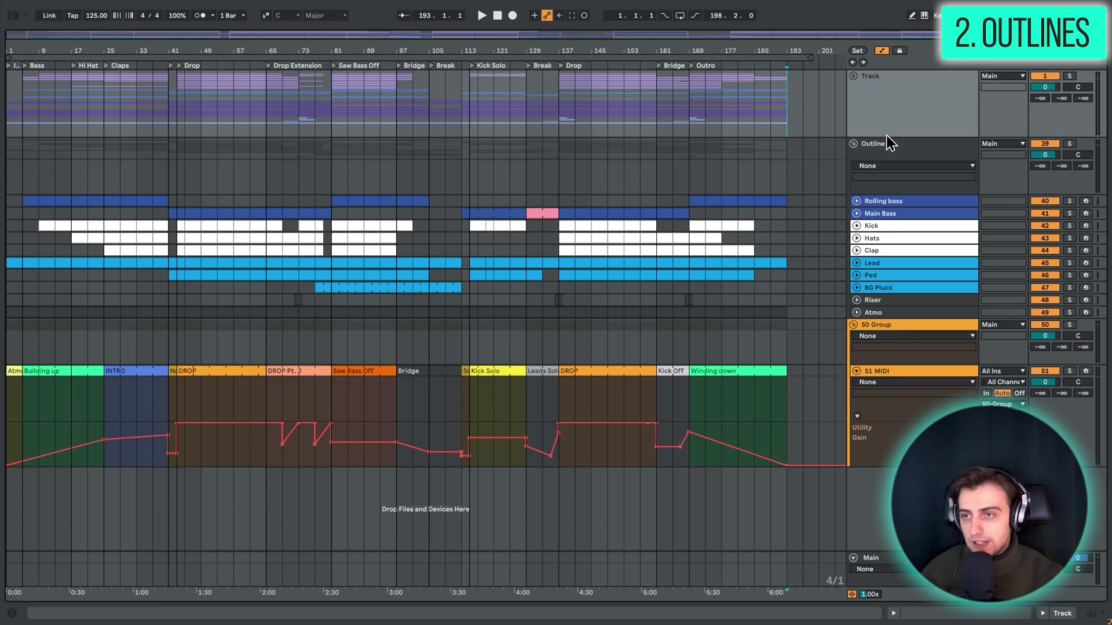
{"action": "left_click", "coordinate": [882, 152]}
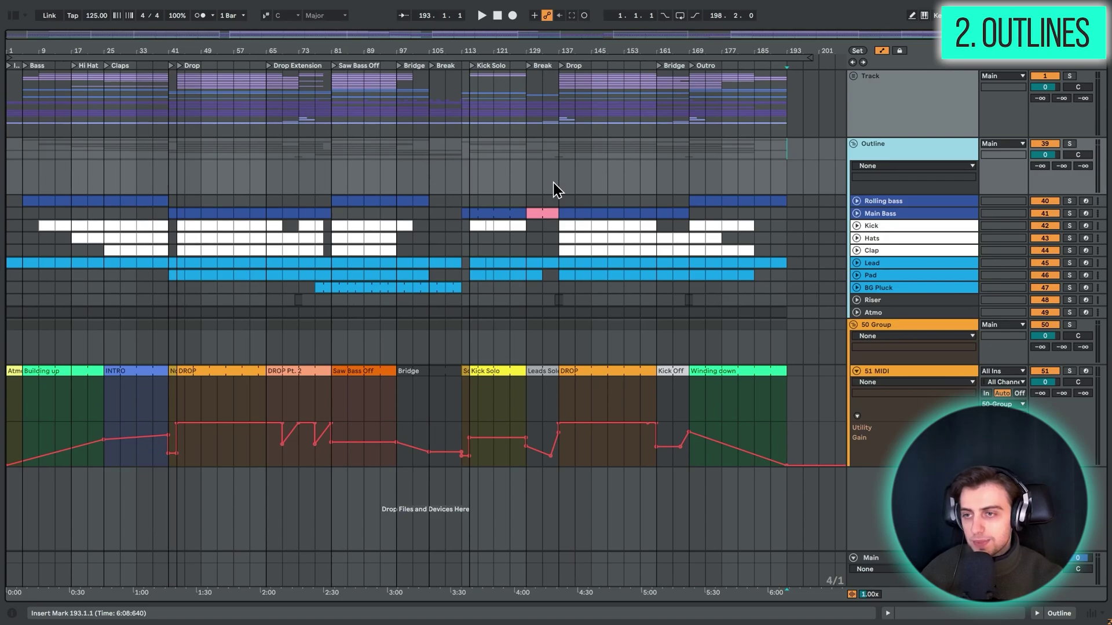
{"action": "key", "text": "ctrl+a"}
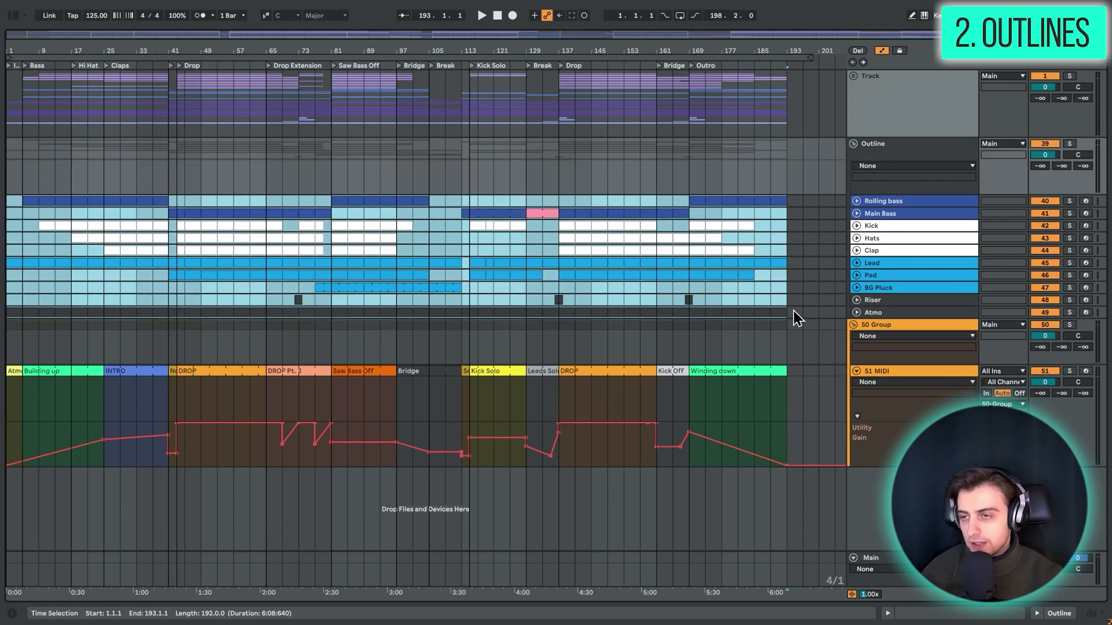
{"action": "left_click", "coordinate": [794, 310]}
Select outline clips at bars 5–9, 9–13, 17–21 and 25–29 on Rolling bass, Lead, Hats, Clap.
{"action": "left_click", "coordinate": [32, 201]}
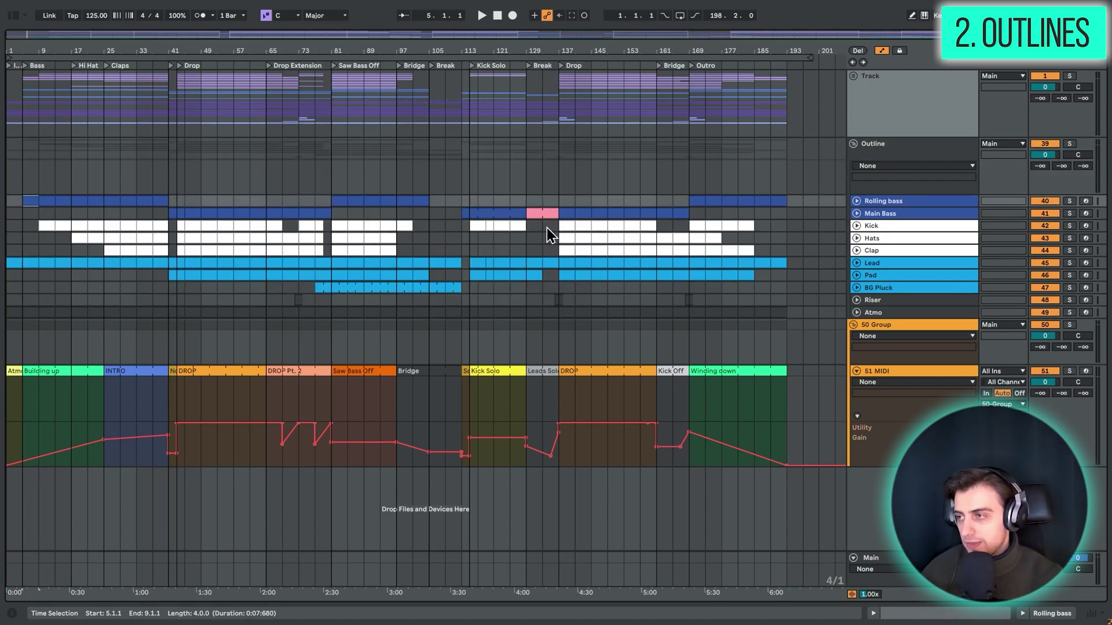
{"action": "left_click", "coordinate": [856, 201]}
{"action": "left_click", "coordinate": [857, 201]}
{"action": "left_click", "coordinate": [29, 263]}
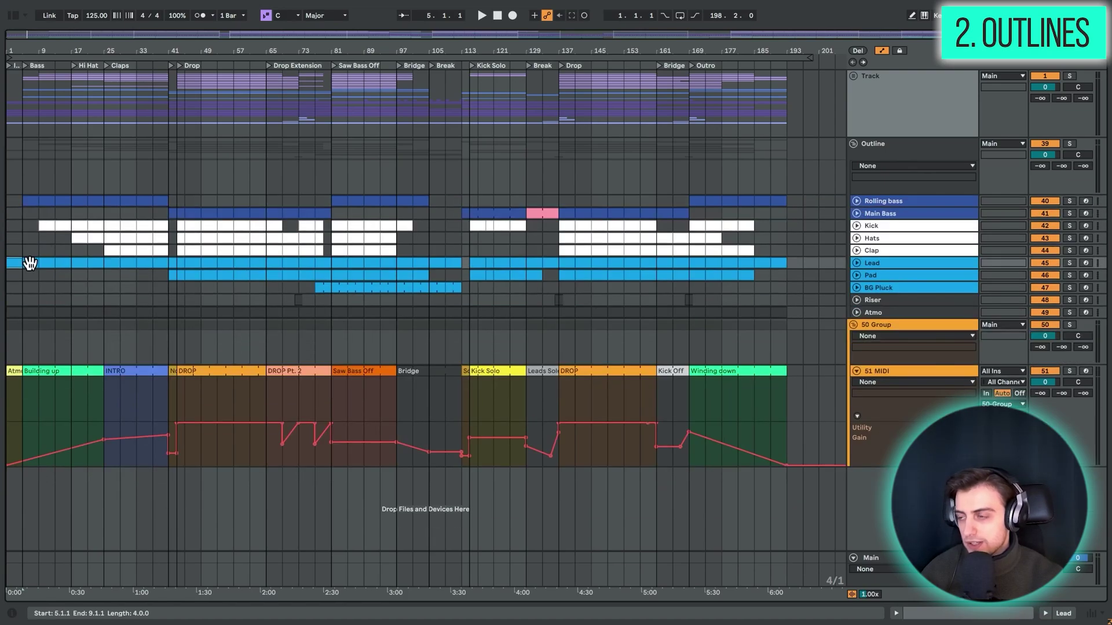
{"action": "left_click", "coordinate": [32, 200]}
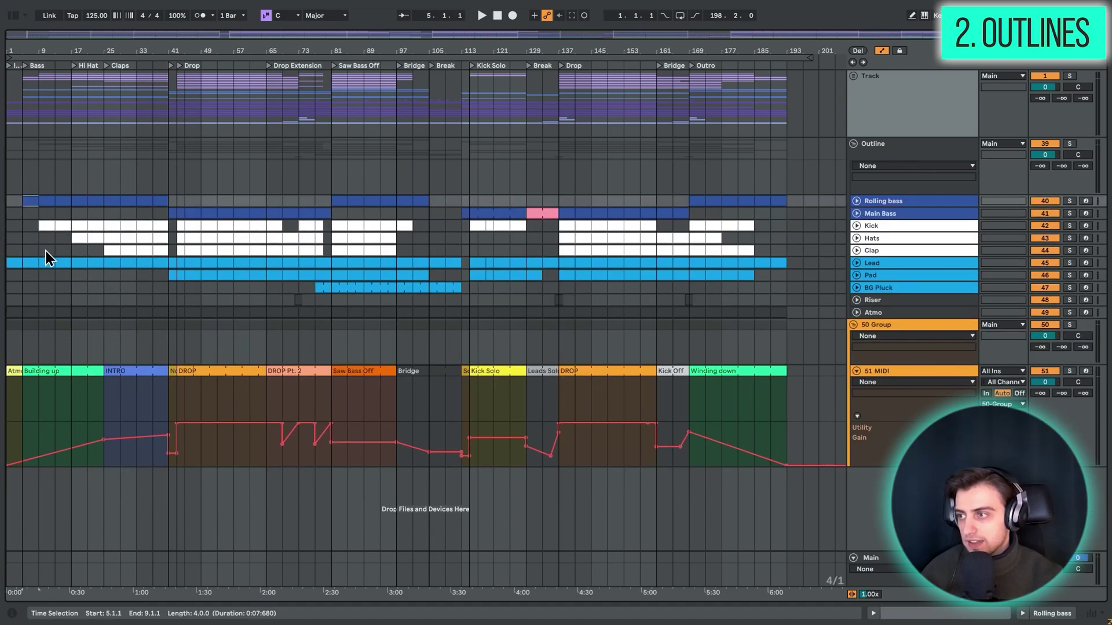
{"action": "left_click", "coordinate": [80, 238]}
{"action": "left_click", "coordinate": [110, 250]}
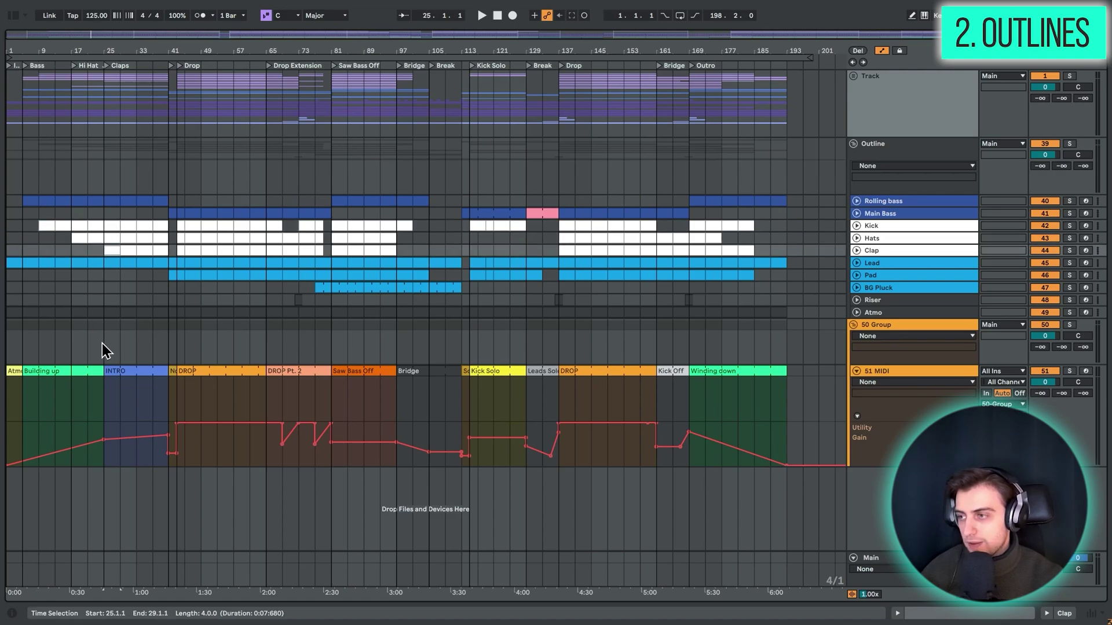
Zoom in around bar 41 and select bars 41–65, leaving the insert point at bar 65.
{"action": "left_click_drag", "start_coordinate": [167, 54], "coordinate": [174, 51]}
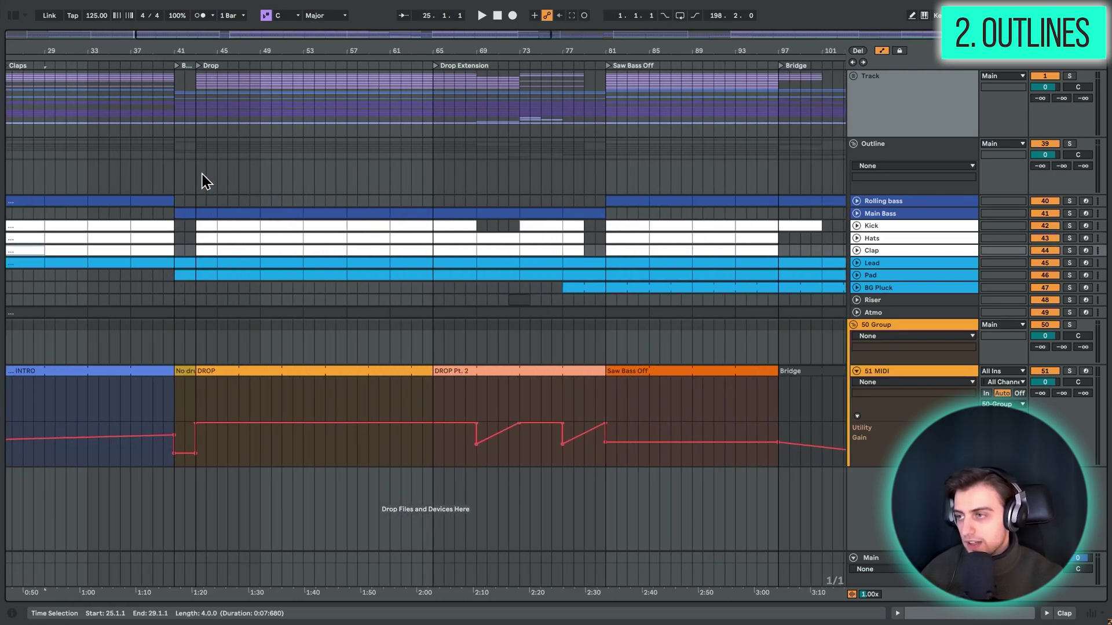
{"action": "left_click_drag", "start_coordinate": [180, 226], "coordinate": [197, 249]}
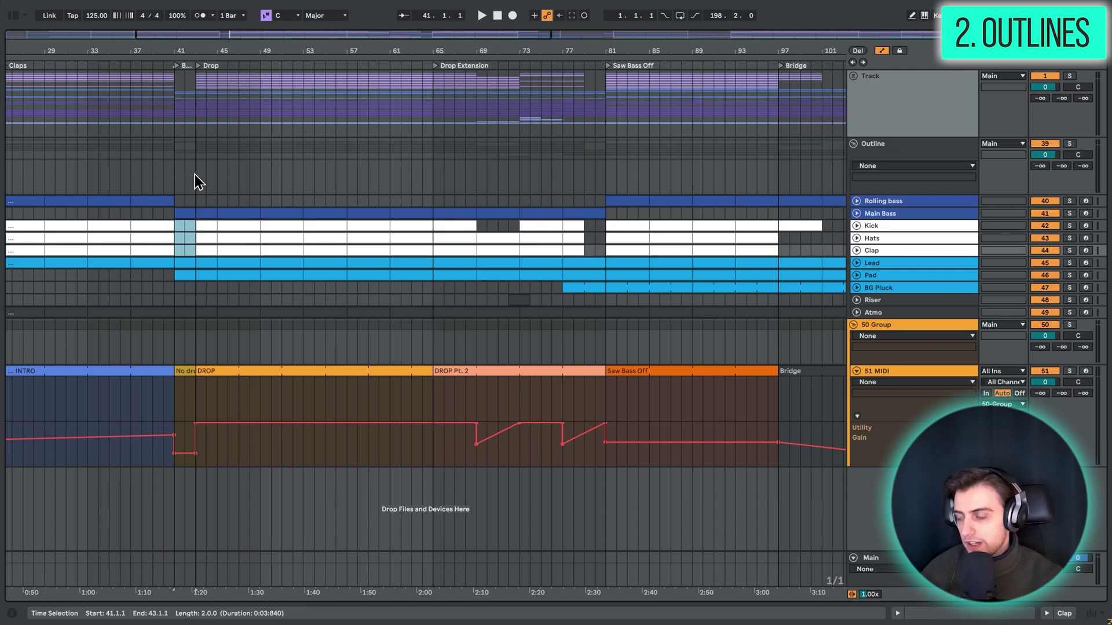
{"action": "left_click_drag", "start_coordinate": [198, 181], "coordinate": [435, 168]}
{"action": "left_click_drag", "start_coordinate": [174, 46], "coordinate": [280, 147]}
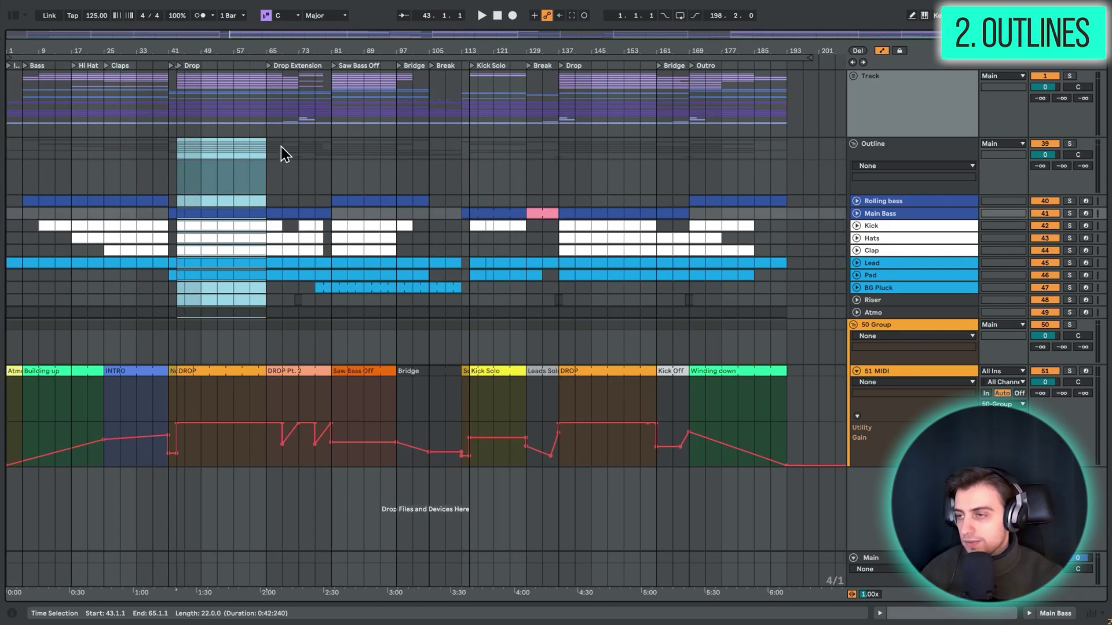
{"action": "left_click", "coordinate": [267, 178]}
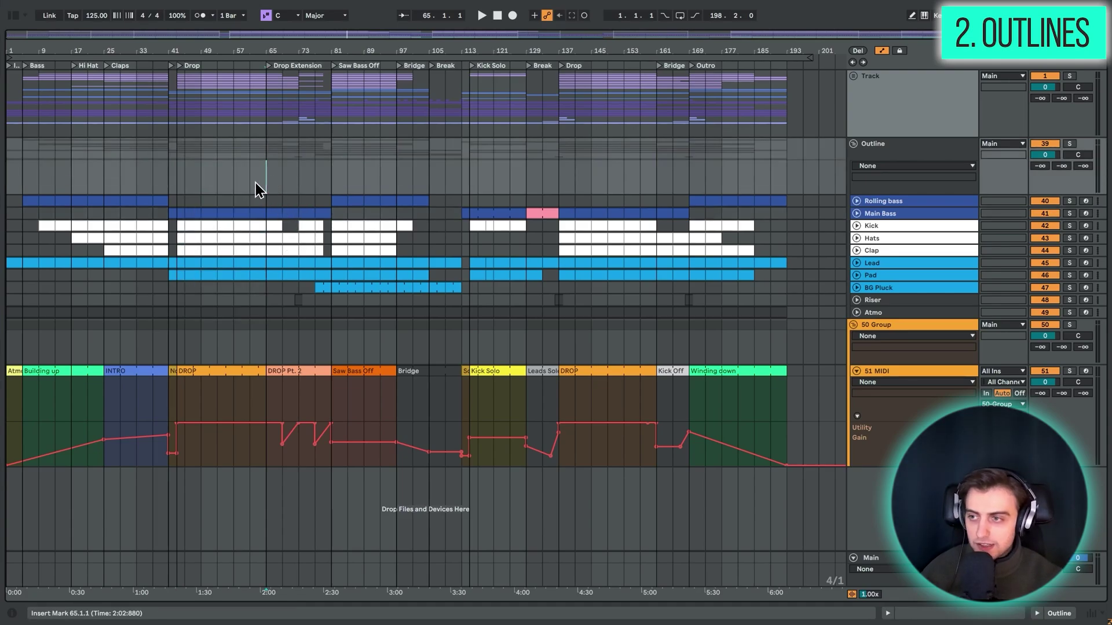
Unfold the Track group, select bars 77–89 and 65–69, and set the insert point at bar 81.
{"action": "left_click", "coordinate": [853, 76]}
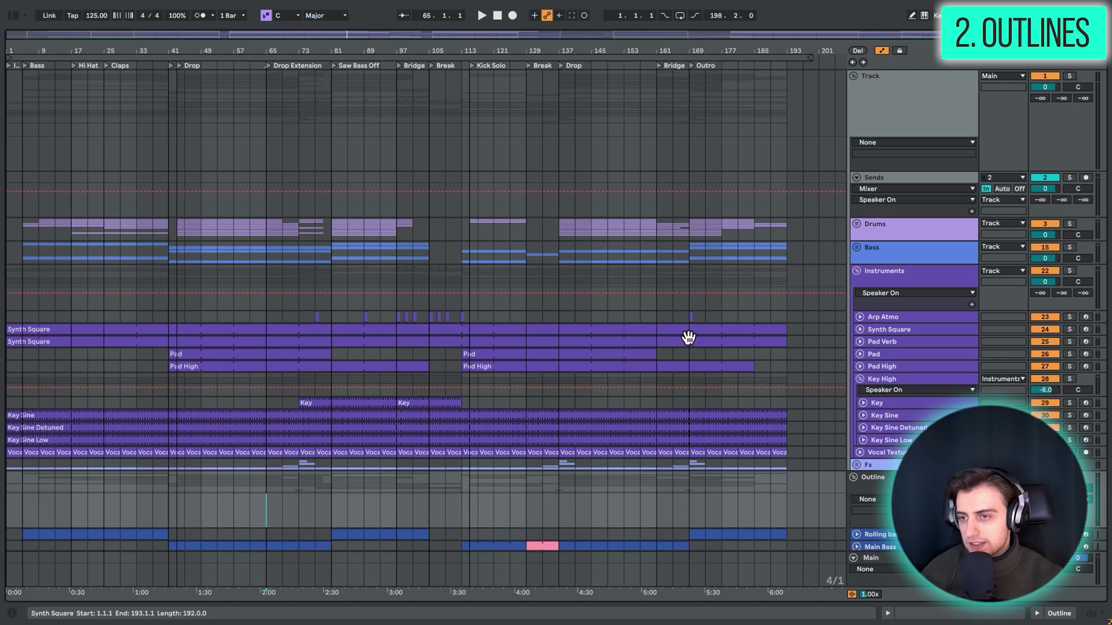
{"action": "left_click", "coordinate": [857, 273]}
{"action": "left_click_drag", "start_coordinate": [268, 174], "coordinate": [332, 290]}
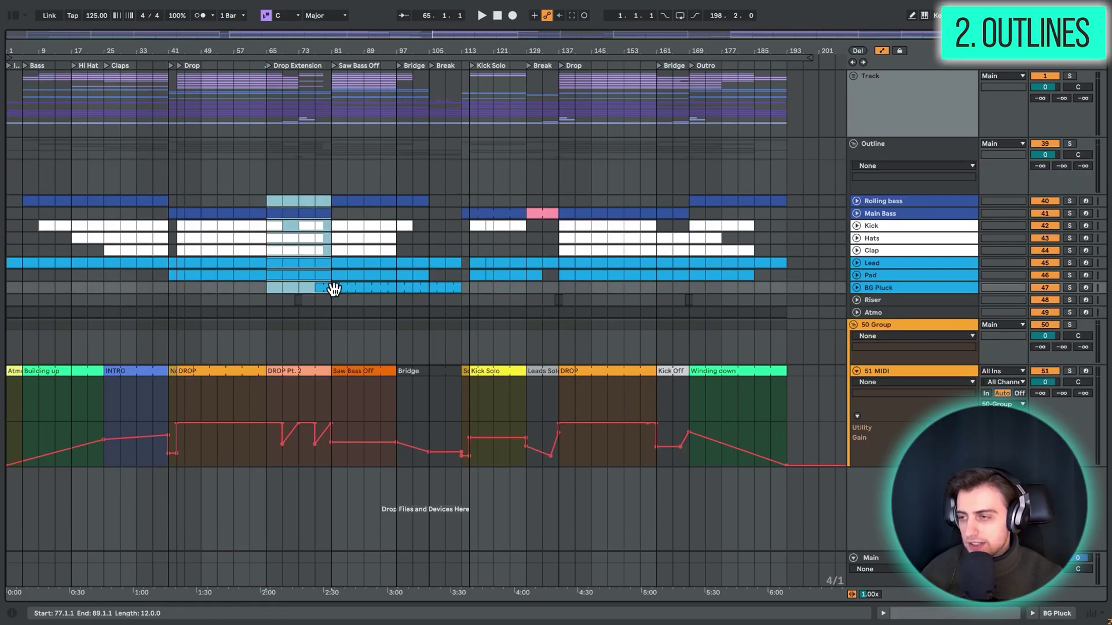
{"action": "left_click", "coordinate": [274, 218]}
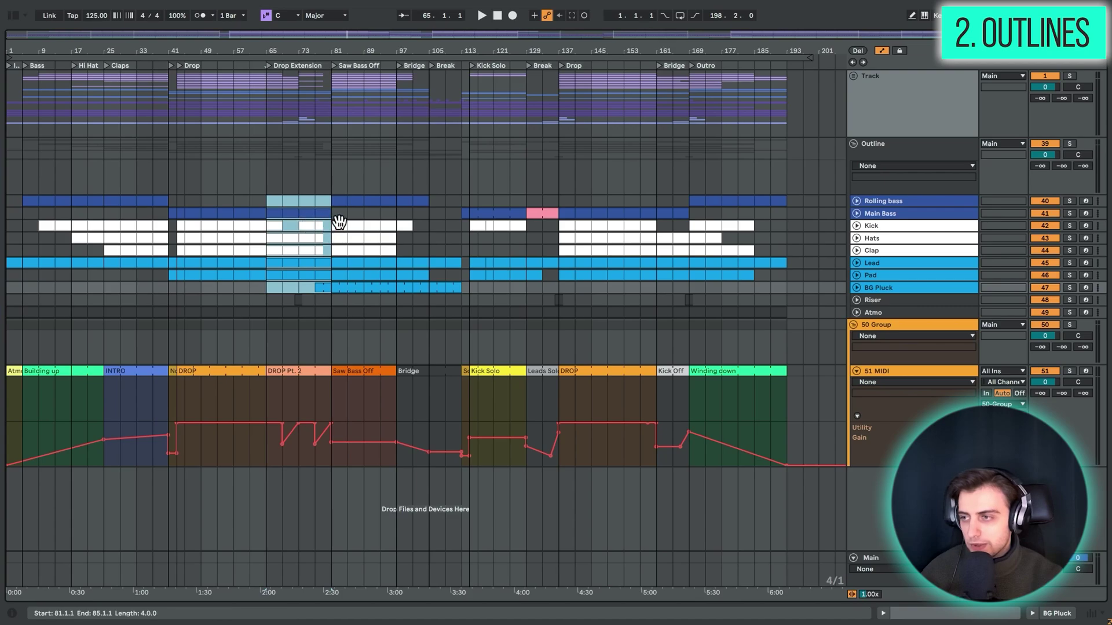
{"action": "left_click", "coordinate": [336, 190]}
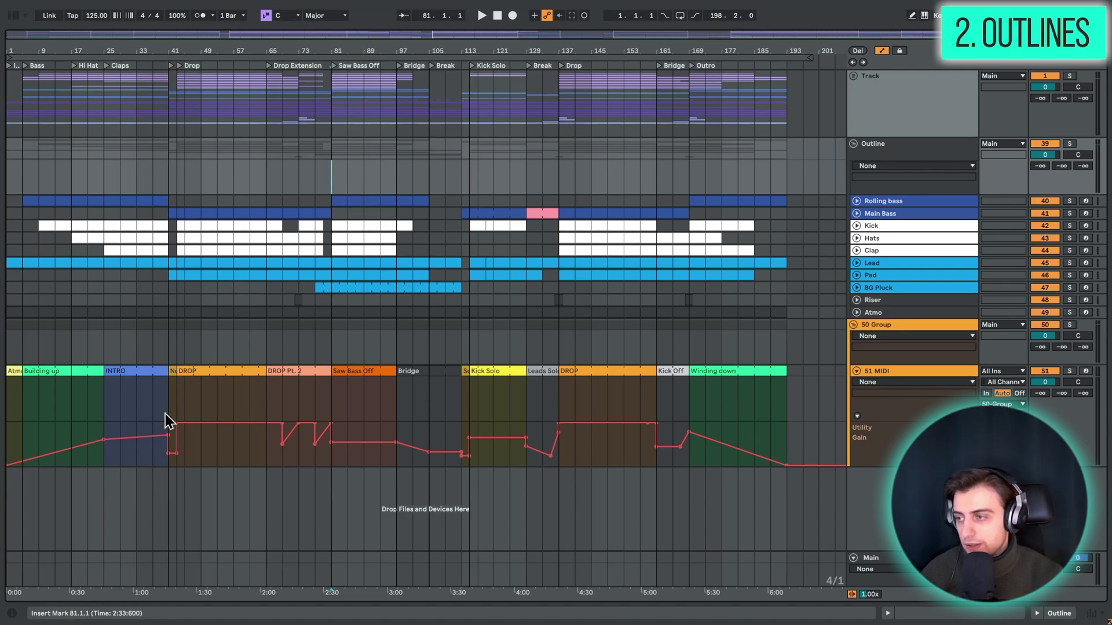
Step through the section clips to the DROP at bar 43, then jump to the Bass and Hi Hat locators.
{"action": "left_click", "coordinate": [13, 372]}
{"action": "left_click", "coordinate": [65, 372]}
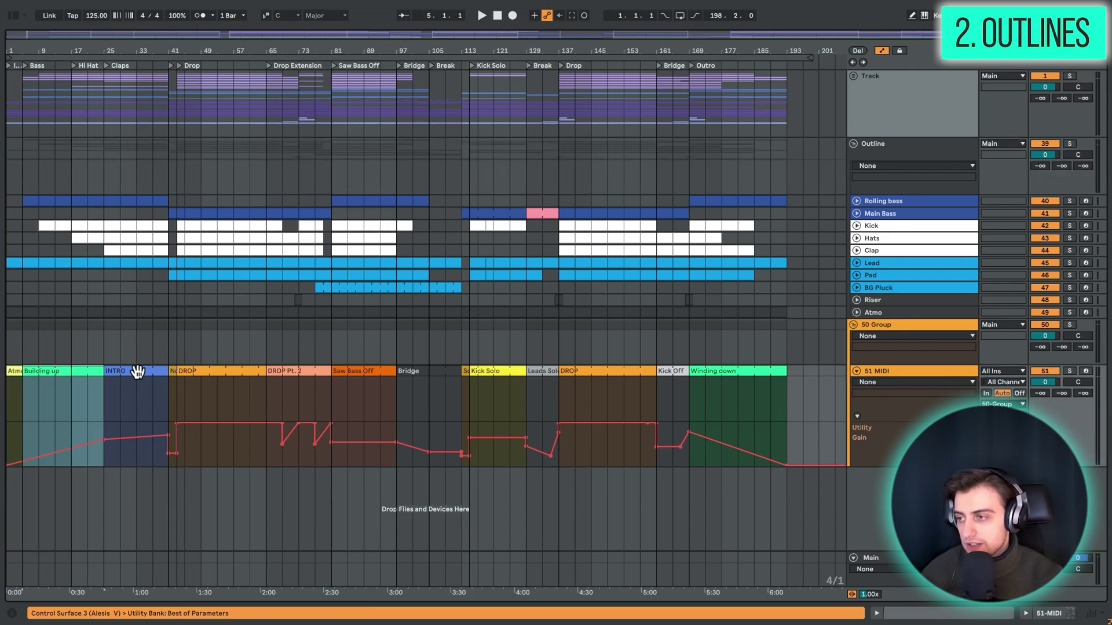
{"action": "left_click", "coordinate": [139, 372]}
{"action": "left_click", "coordinate": [173, 371]}
{"action": "left_click", "coordinate": [196, 371]}
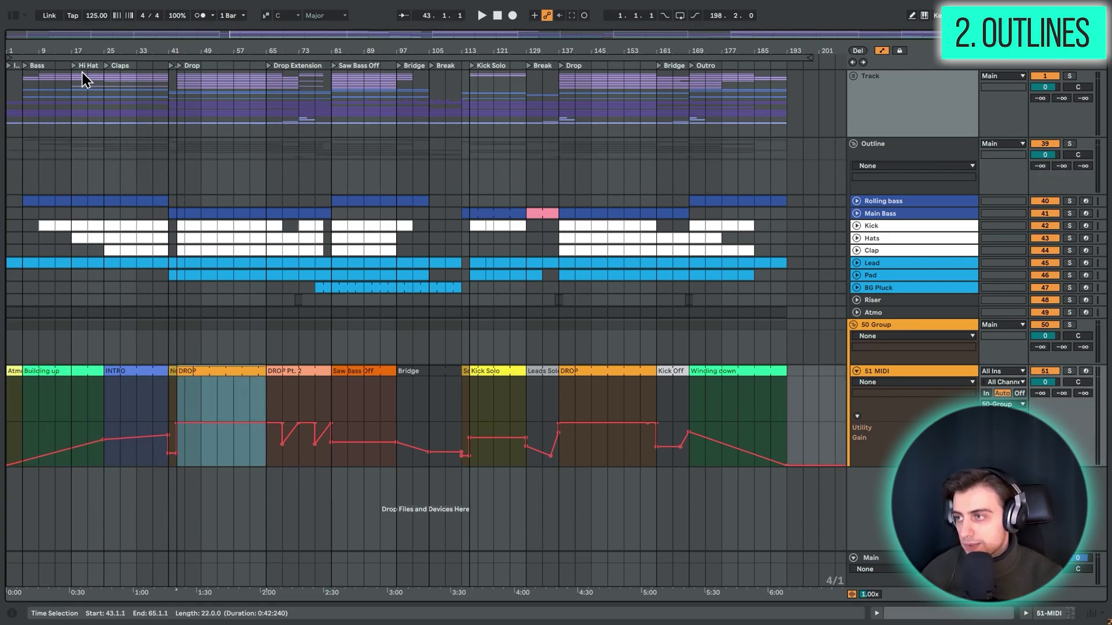
{"action": "left_click", "coordinate": [26, 64]}
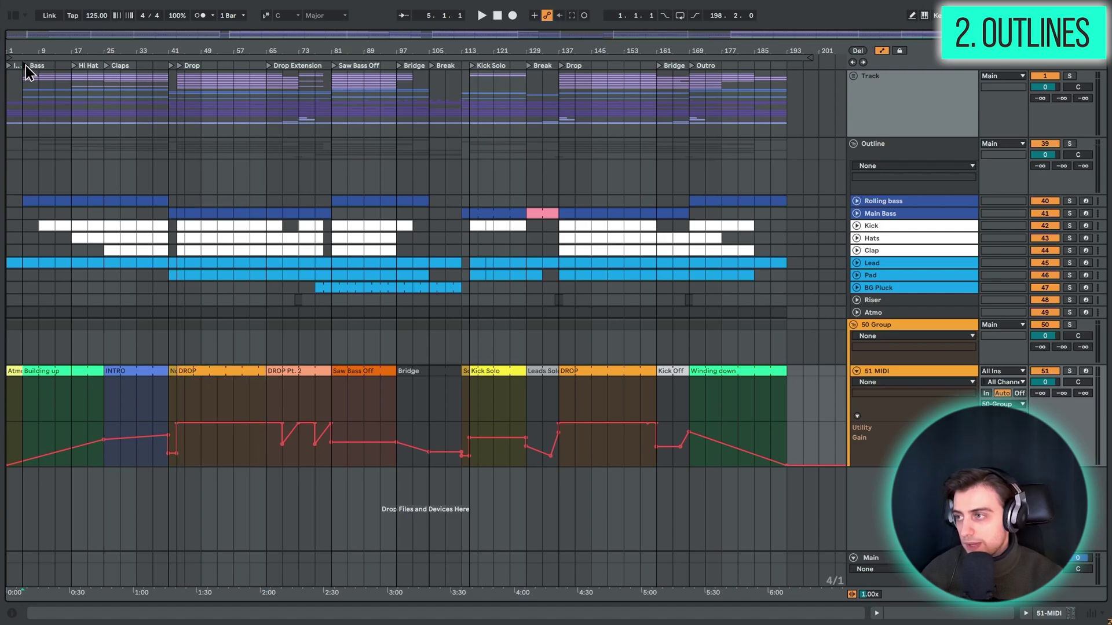
{"action": "left_click", "coordinate": [75, 66]}
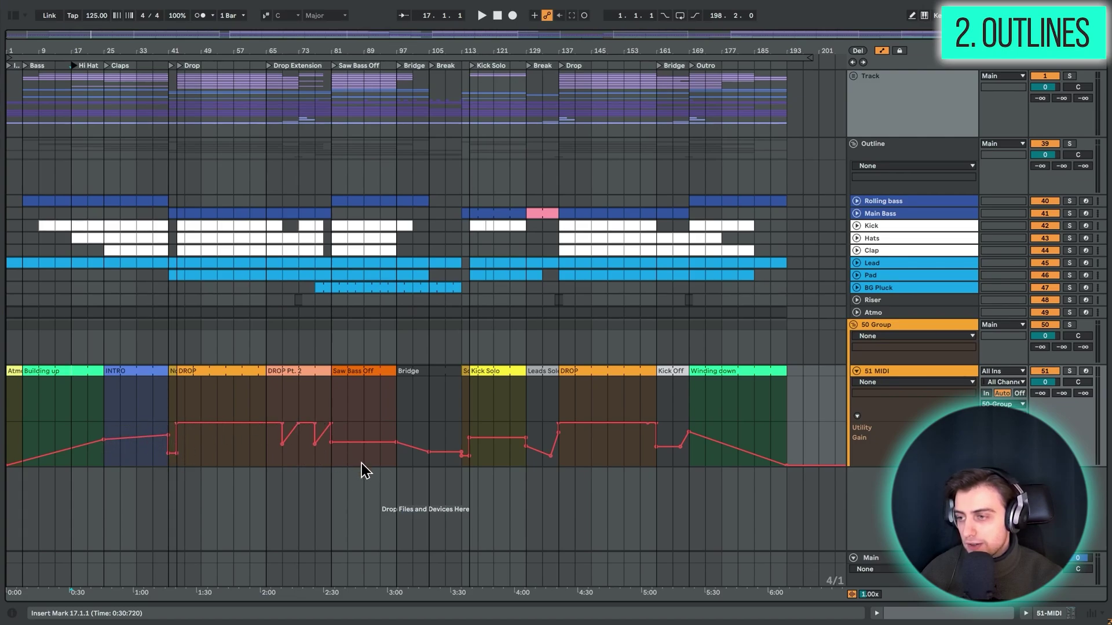
Make the 51 MIDI gain lane taller and select the DROP, Building up, Winding down and middle sections.
{"action": "left_click_drag", "start_coordinate": [878, 466], "coordinate": [879, 511]}
{"action": "left_click_drag", "start_coordinate": [176, 473], "coordinate": [332, 484]}
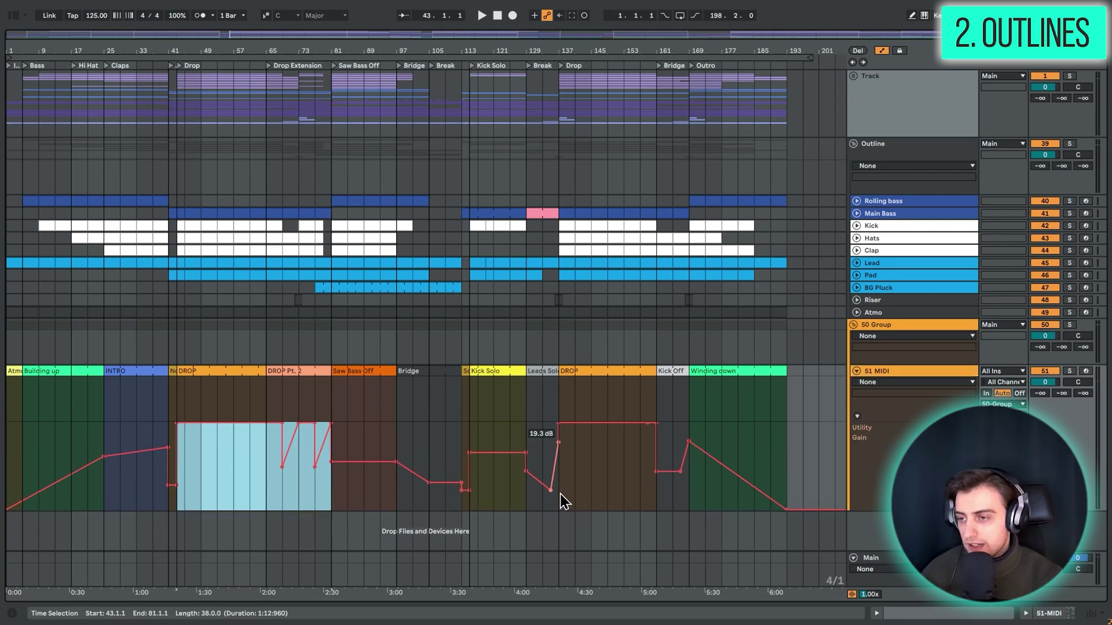
{"action": "left_click_drag", "start_coordinate": [562, 503], "coordinate": [662, 492]}
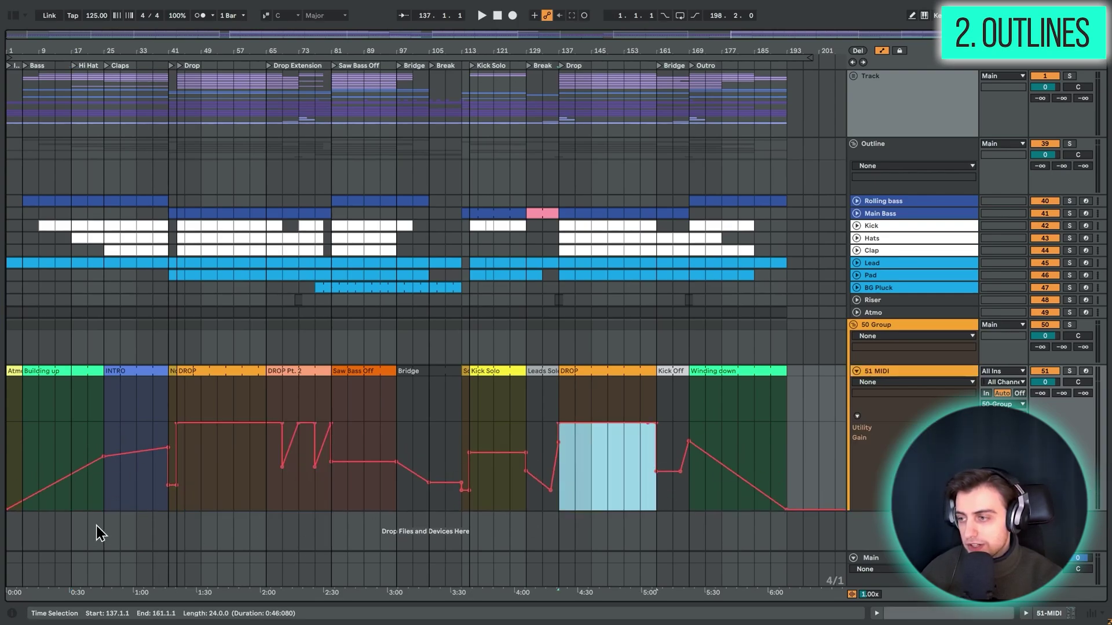
{"action": "left_click_drag", "start_coordinate": [24, 401], "coordinate": [104, 402]}
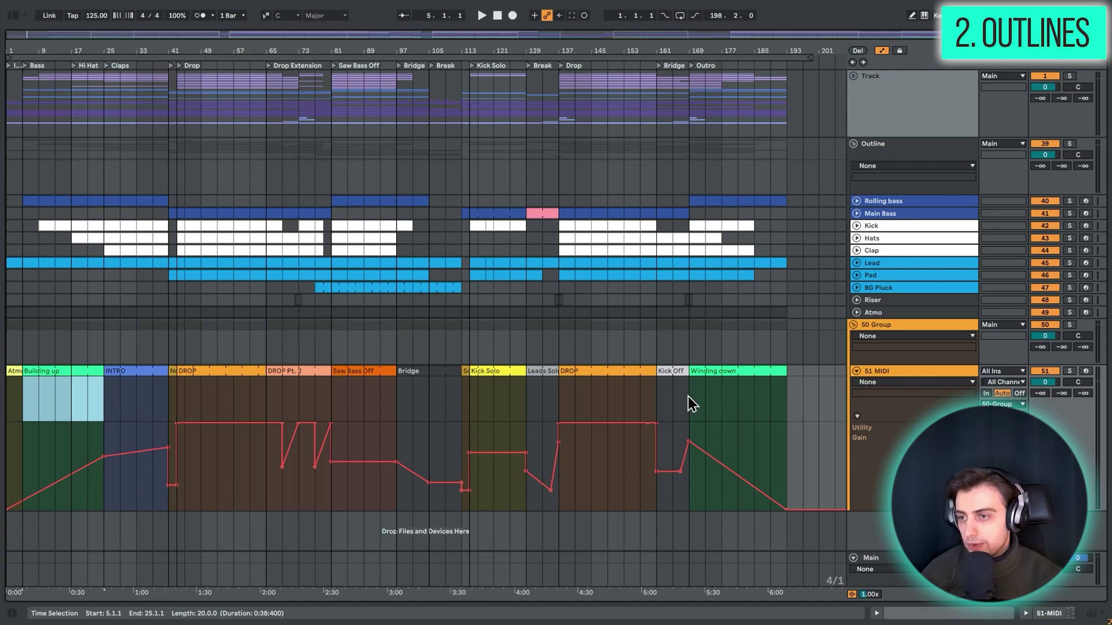
{"action": "left_click_drag", "start_coordinate": [692, 403], "coordinate": [792, 412]}
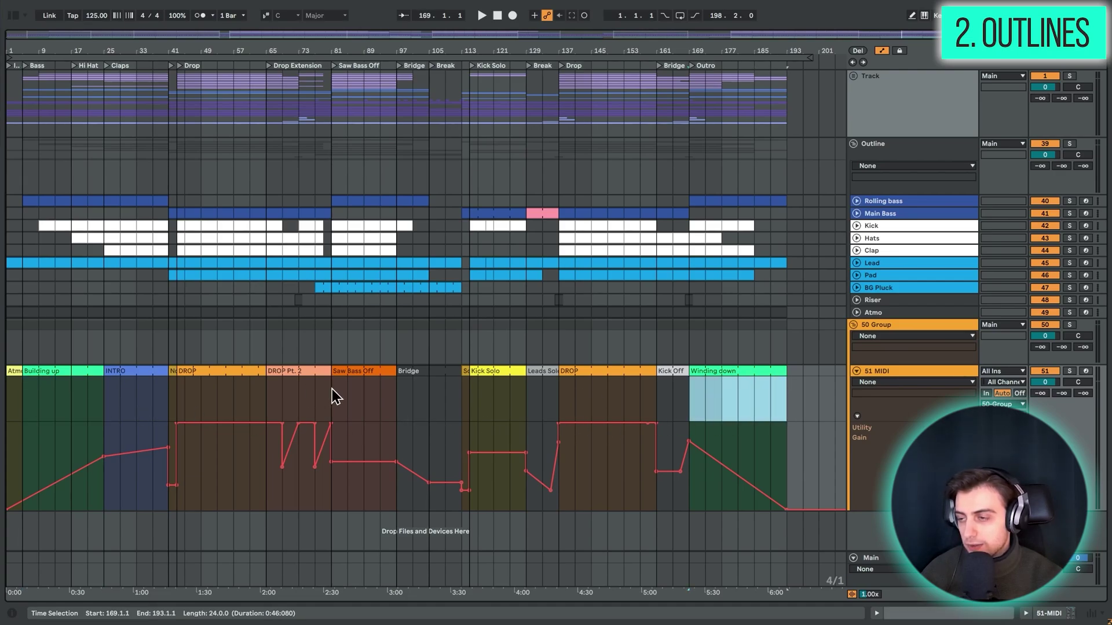
{"action": "left_click_drag", "start_coordinate": [334, 397], "coordinate": [559, 399]}
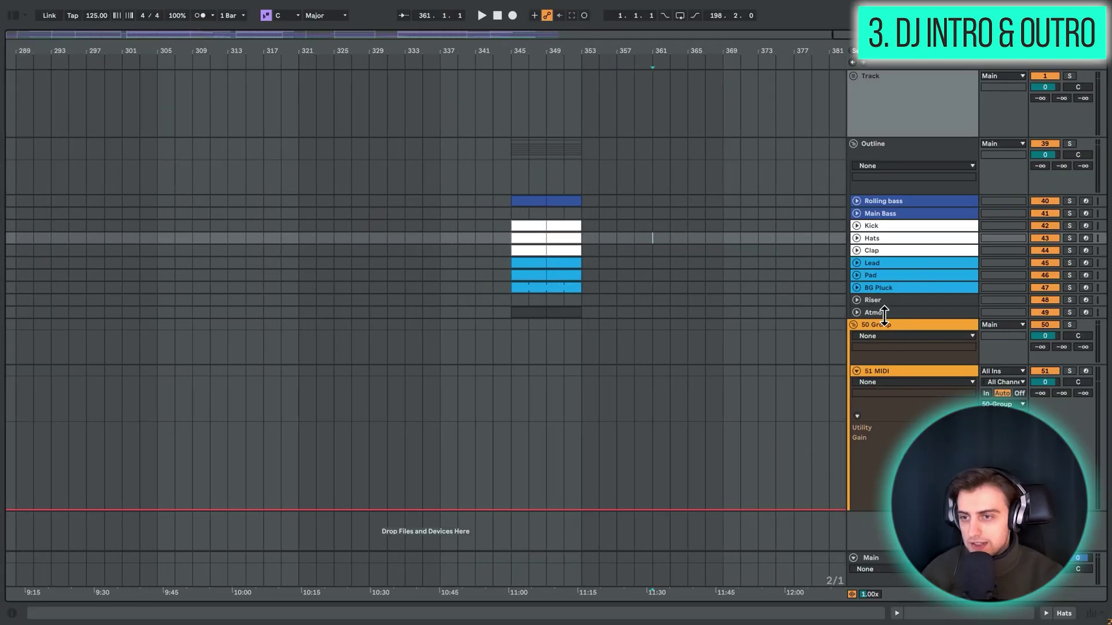
Fold the 50 Group, zoom on the clip block near bar 345, then zoom out and select every clip.
{"action": "left_click", "coordinate": [853, 325]}
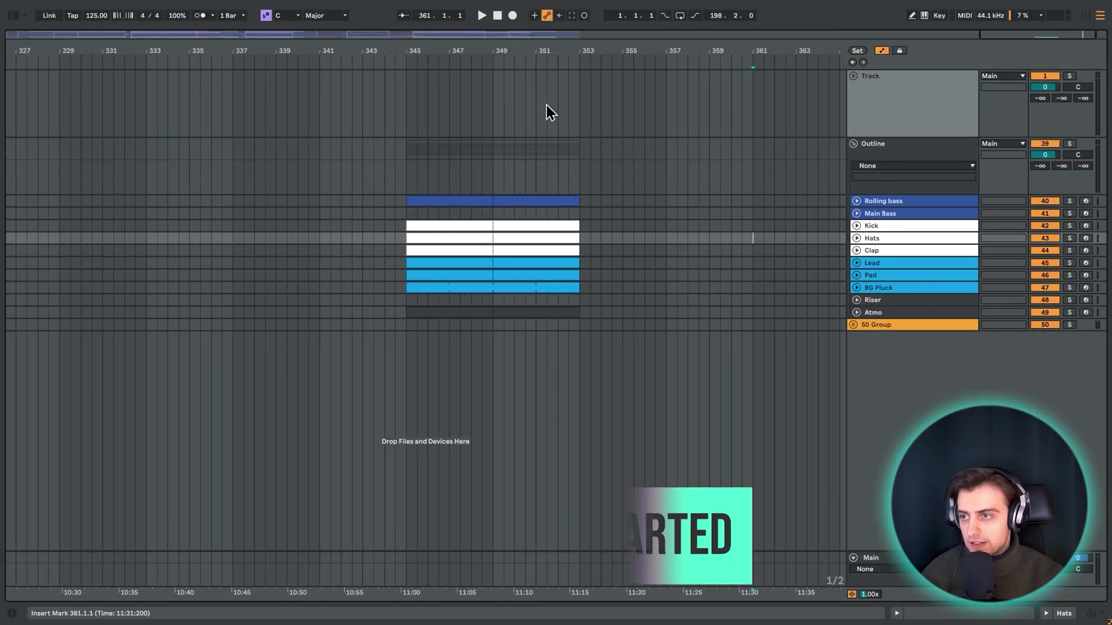
{"action": "left_click", "coordinate": [452, 200]}
{"action": "left_click", "coordinate": [554, 311]}
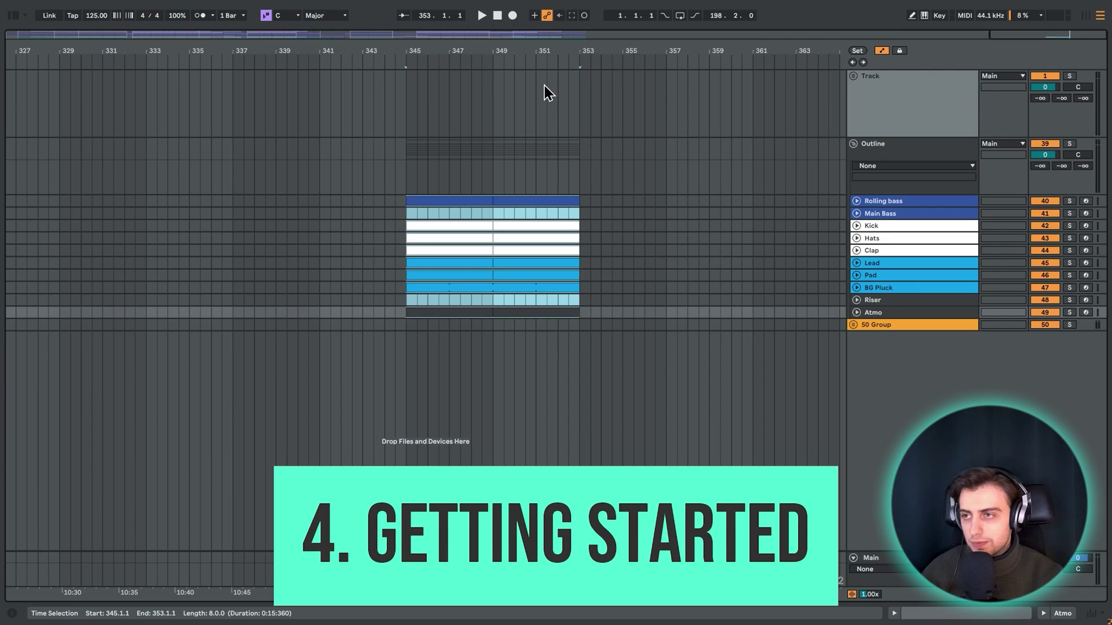
{"action": "left_click_drag", "start_coordinate": [556, 58], "coordinate": [560, 52]}
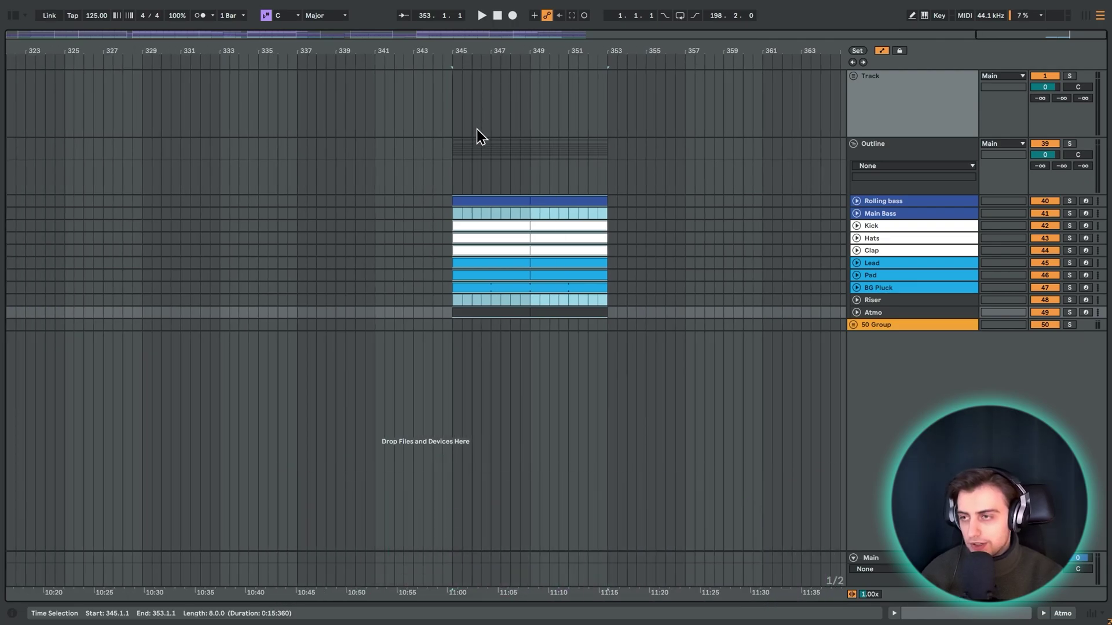
{"action": "left_click", "coordinate": [368, 51]}
{"action": "key", "text": "w"}
{"action": "key", "text": "ctrl+a"}
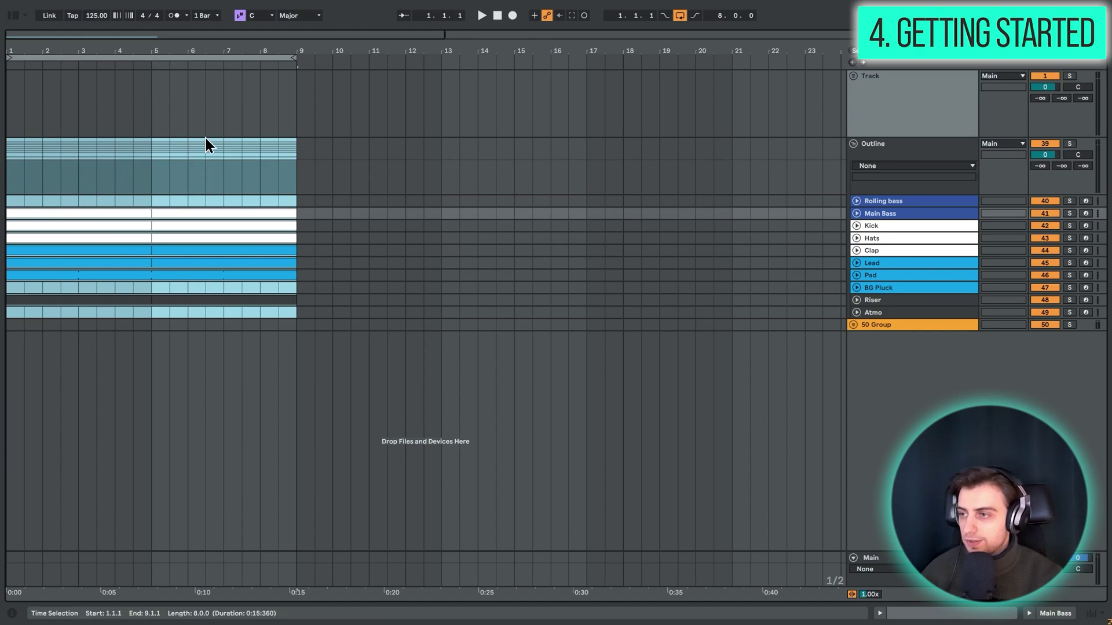
Select the 8-bar block at bars 1–9 across the tracks and cut it.
{"action": "left_click", "coordinate": [205, 132]}
{"action": "left_click_drag", "start_coordinate": [297, 141], "coordinate": [5, 373]}
{"action": "left_click", "coordinate": [296, 326]}
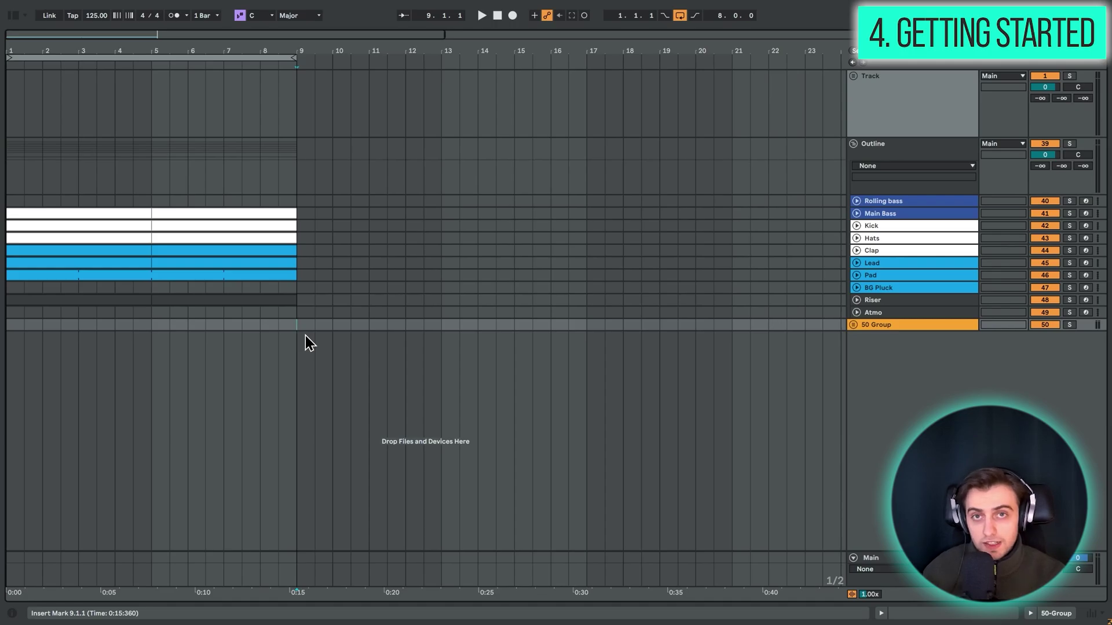
{"action": "key", "text": "ctrl+a"}
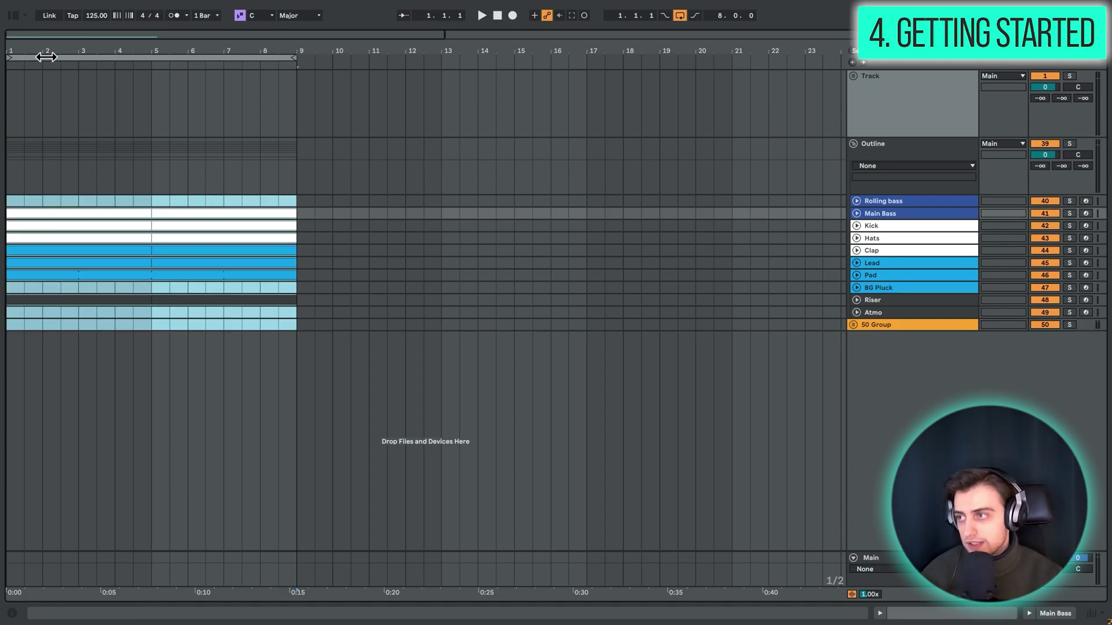
{"action": "key", "text": "minus"}
{"action": "key", "text": "minus"}
Paste the block at bars 65–73 and place a Main Bass clip at bars 1–9.
{"action": "left_click", "coordinate": [759, 201]}
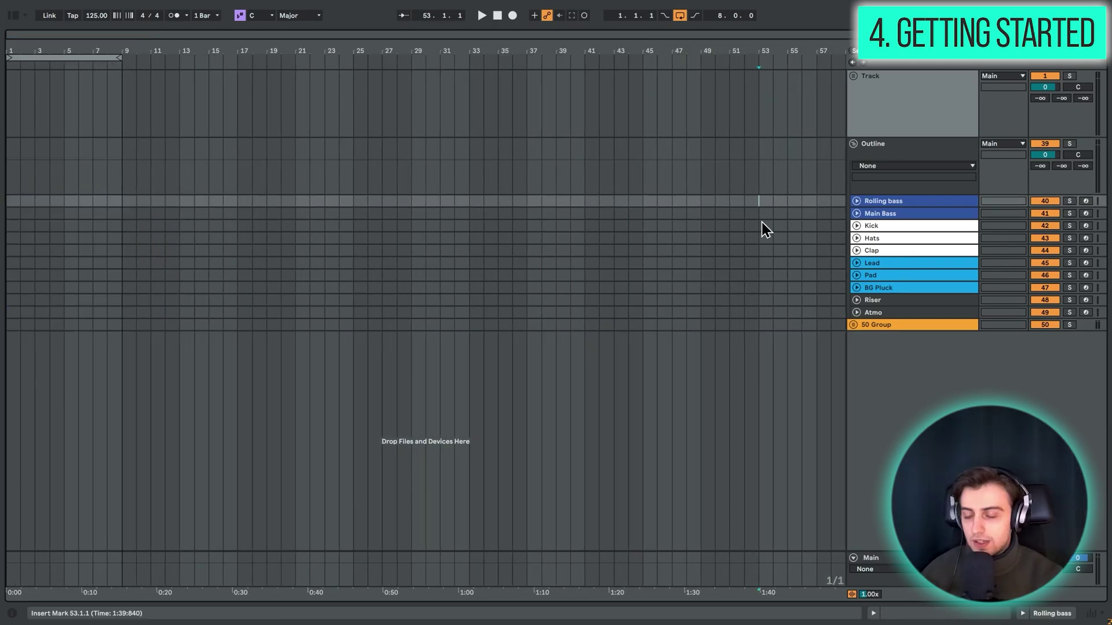
{"action": "key", "text": "ctrl+v"}
{"action": "key", "text": "minus"}
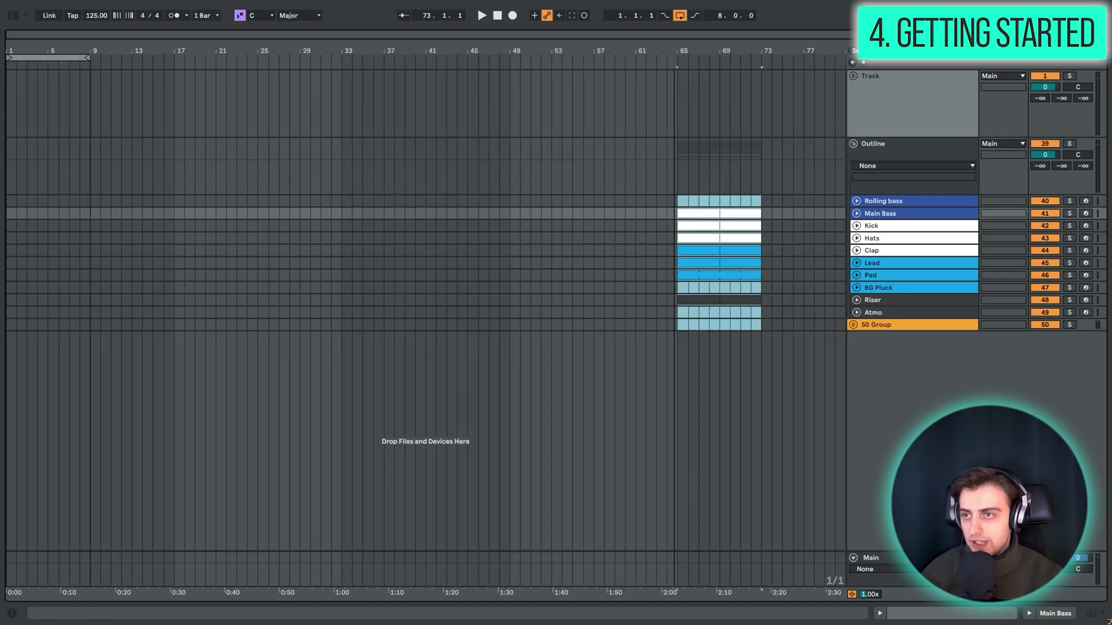
{"action": "key", "text": "shift+Tab"}
{"action": "left_click", "coordinate": [759, 313]}
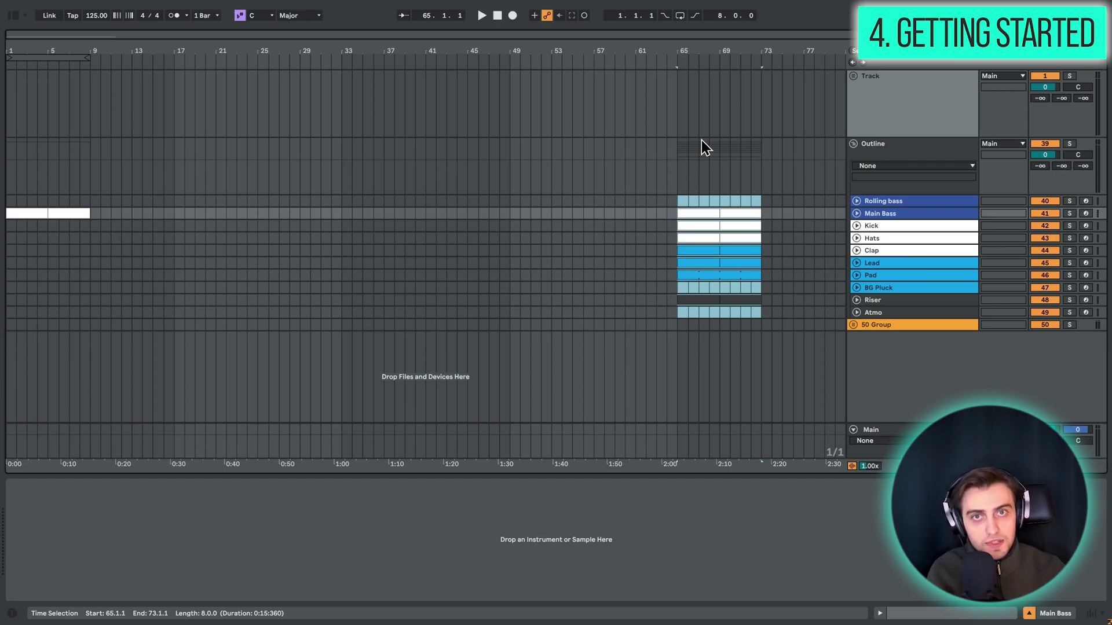
{"action": "left_click", "coordinate": [710, 214]}
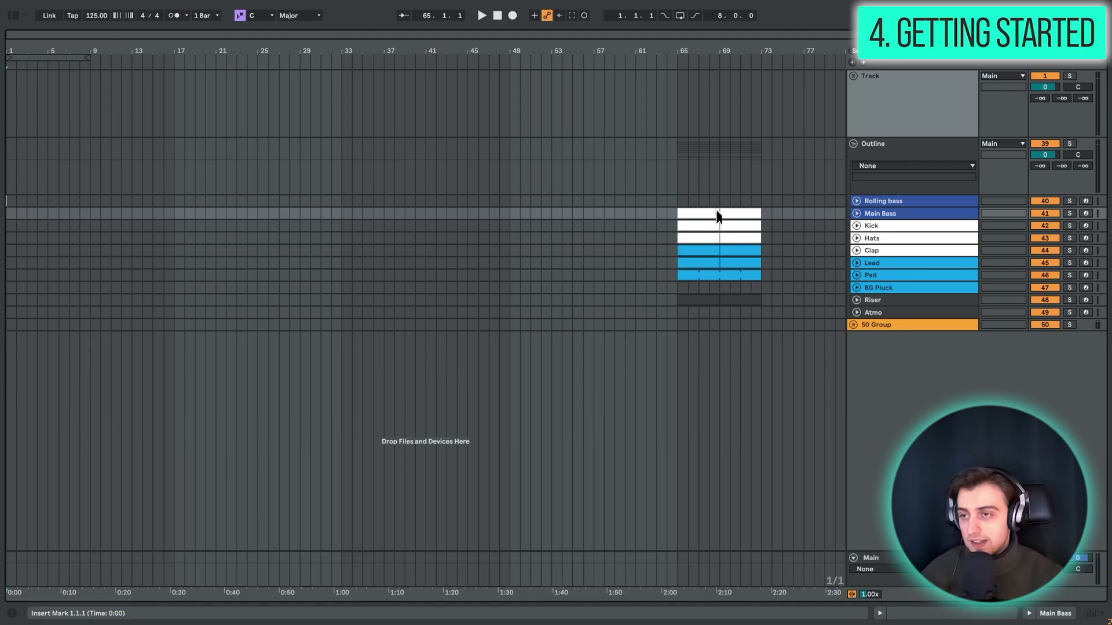
{"action": "left_click", "coordinate": [749, 213], "text": "shift"}
{"action": "left_click", "coordinate": [11, 216]}
{"action": "key", "text": "ctrl+v"}
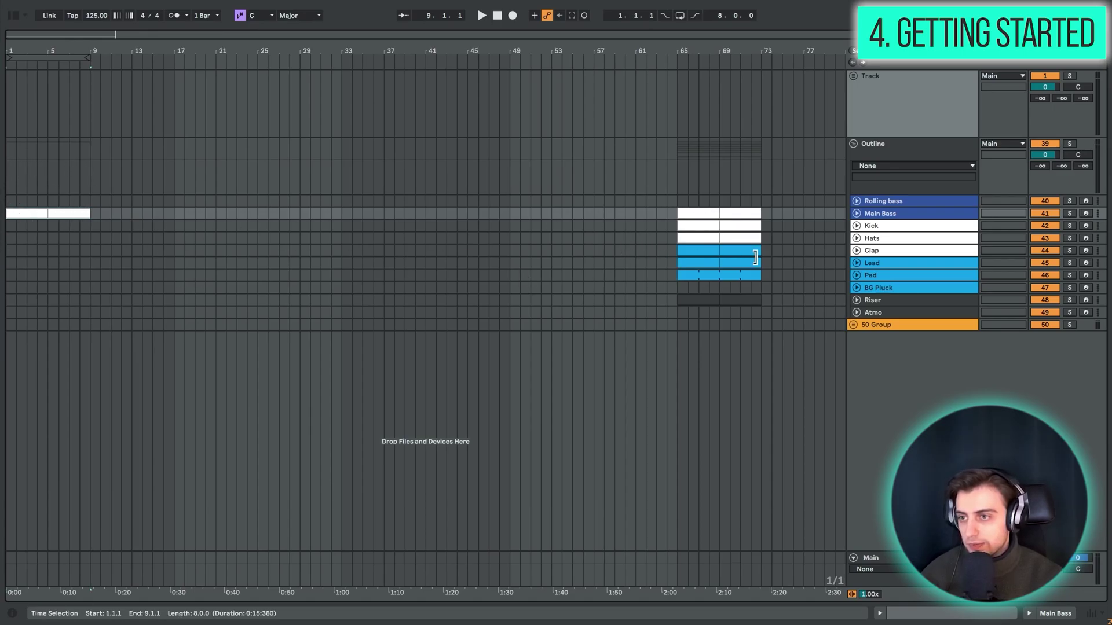
{"action": "left_click_drag", "start_coordinate": [679, 199], "coordinate": [758, 364]}
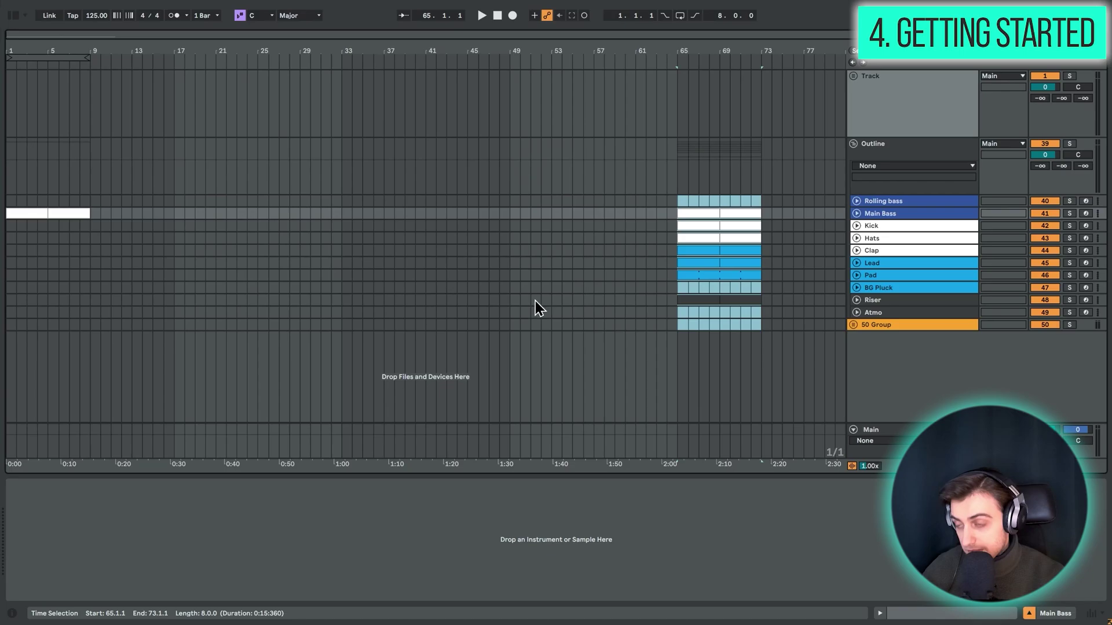
Move the clip block to bars 1–9 and duplicate it to bars 9–17.
{"action": "key", "text": "ctrl+x"}
{"action": "left_click", "coordinate": [37, 203]}
{"action": "key", "text": "ctrl+v"}
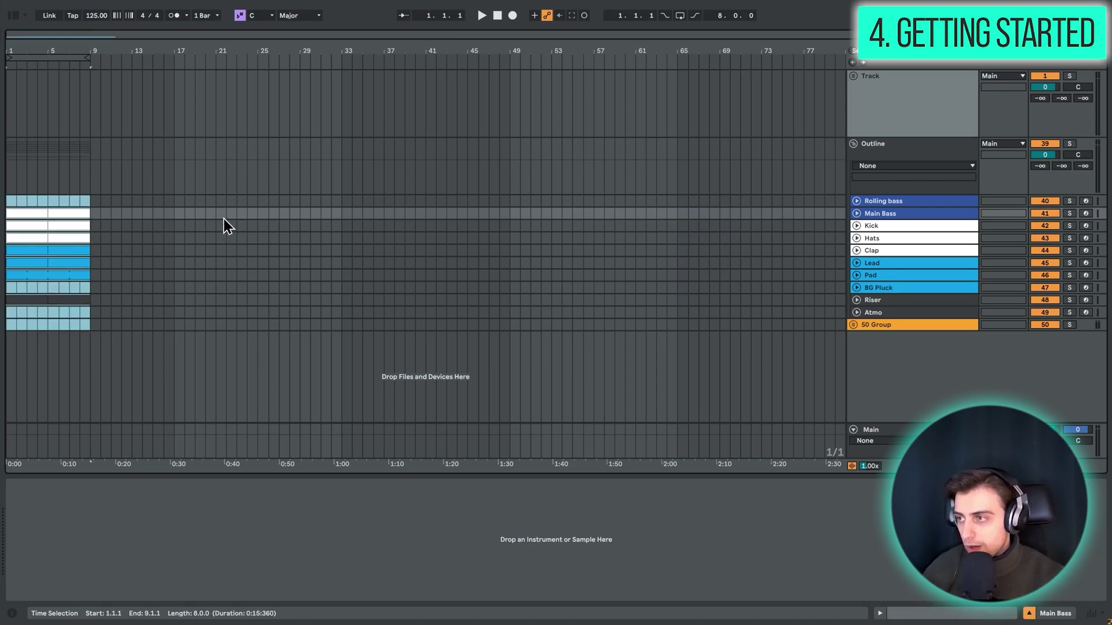
{"action": "key", "text": "ctrl+d"}
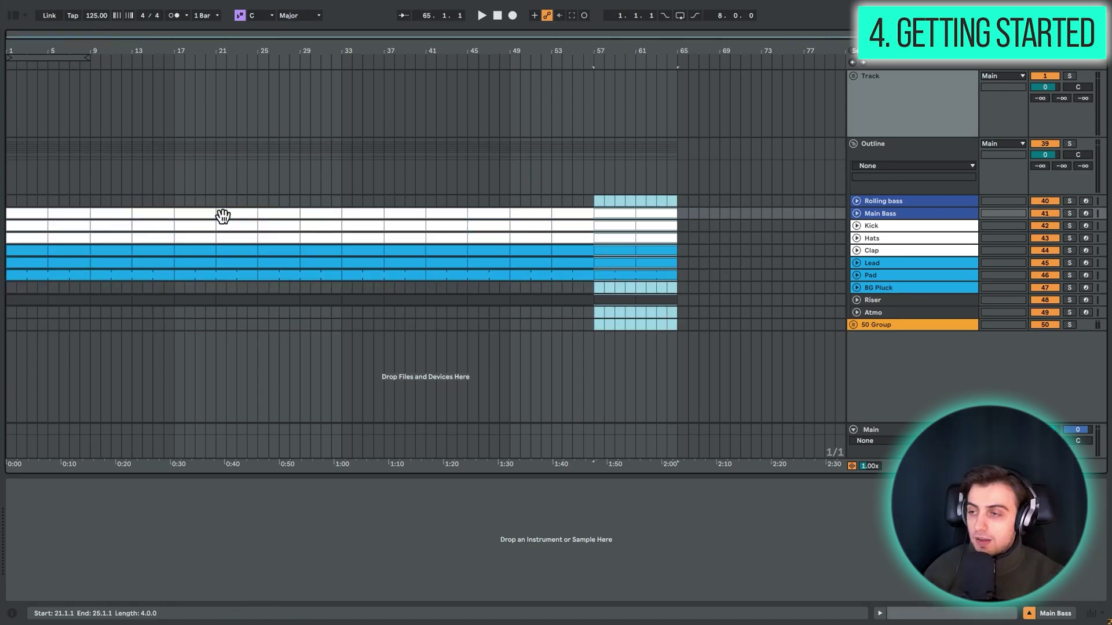
Select the bars 1–5 clips from Rolling bass to Lead and move clip sections between lanes.
{"action": "left_click", "coordinate": [28, 226]}
{"action": "left_click_drag", "start_coordinate": [29, 226], "coordinate": [35, 301]}
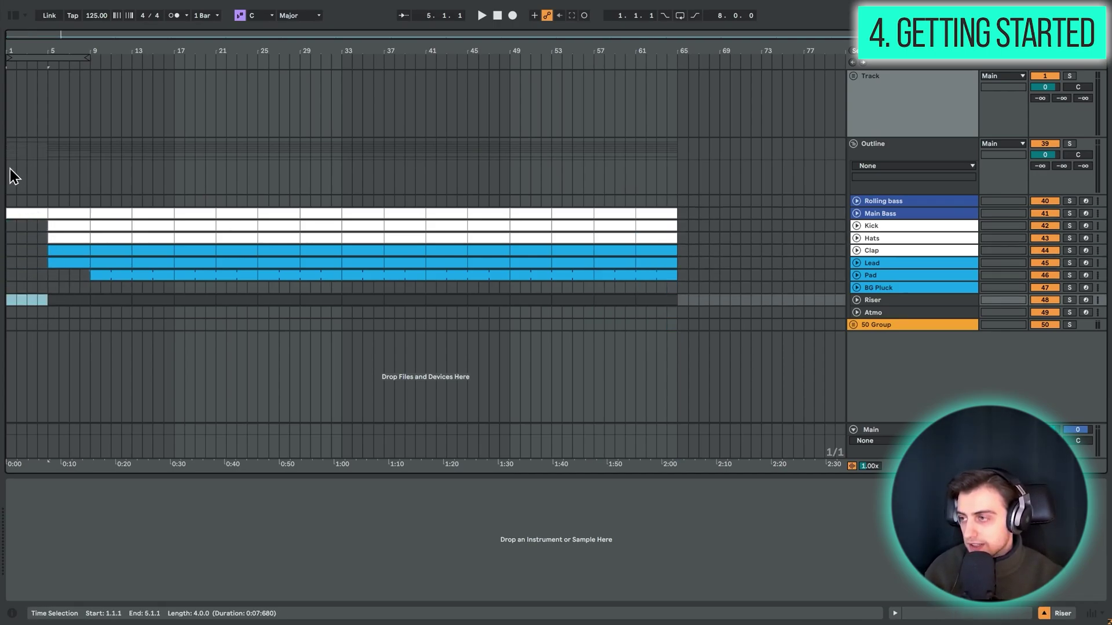
{"action": "left_click_drag", "start_coordinate": [12, 200], "coordinate": [52, 264]}
{"action": "left_click_drag", "start_coordinate": [9, 55], "coordinate": [110, 197]}
{"action": "left_click_drag", "start_coordinate": [154, 236], "coordinate": [159, 300]}
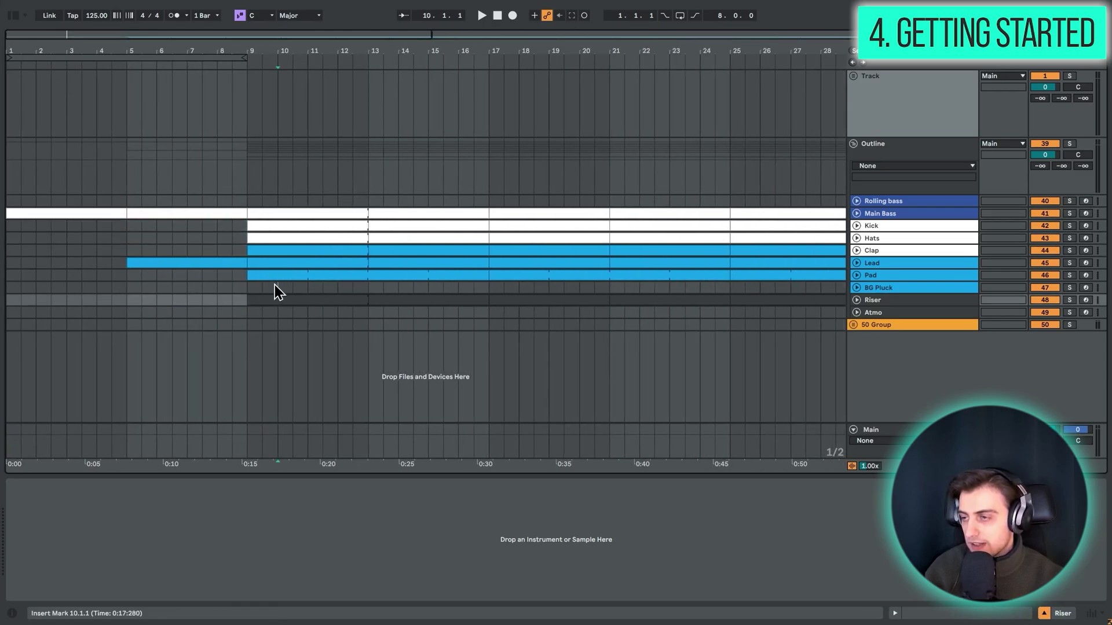
{"action": "left_click", "coordinate": [278, 276]}
{"action": "left_click_drag", "start_coordinate": [284, 255], "coordinate": [277, 238]}
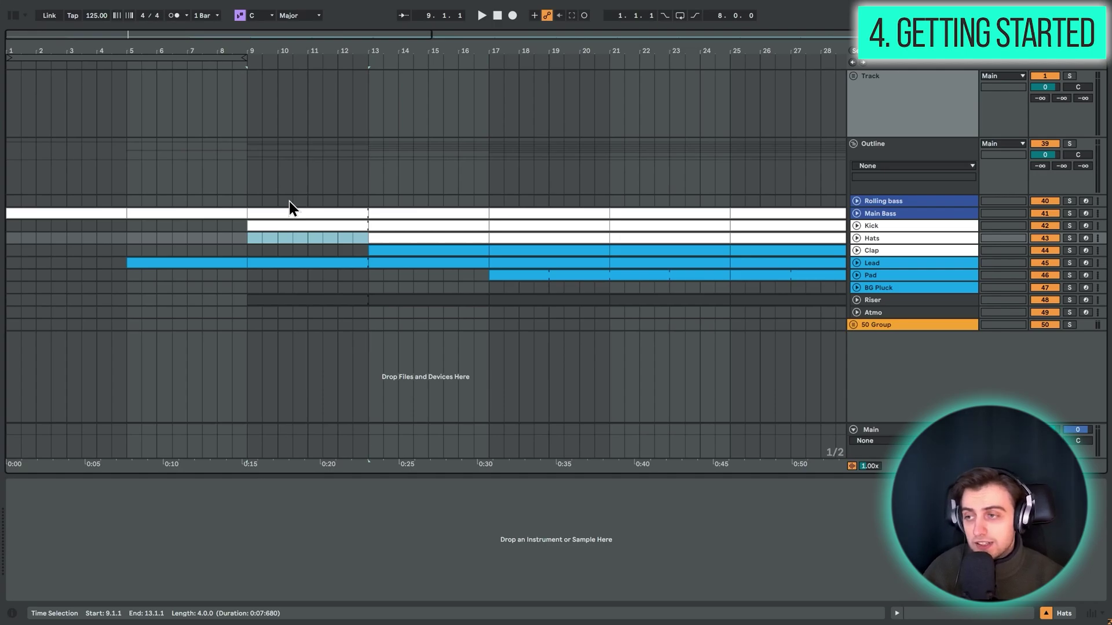
Zoom out to bar 69, mark bars 14–65 across all tracks, then deselect.
{"action": "left_click_drag", "start_coordinate": [340, 54], "coordinate": [340, 26]}
{"action": "left_click_drag", "start_coordinate": [158, 198], "coordinate": [748, 327]}
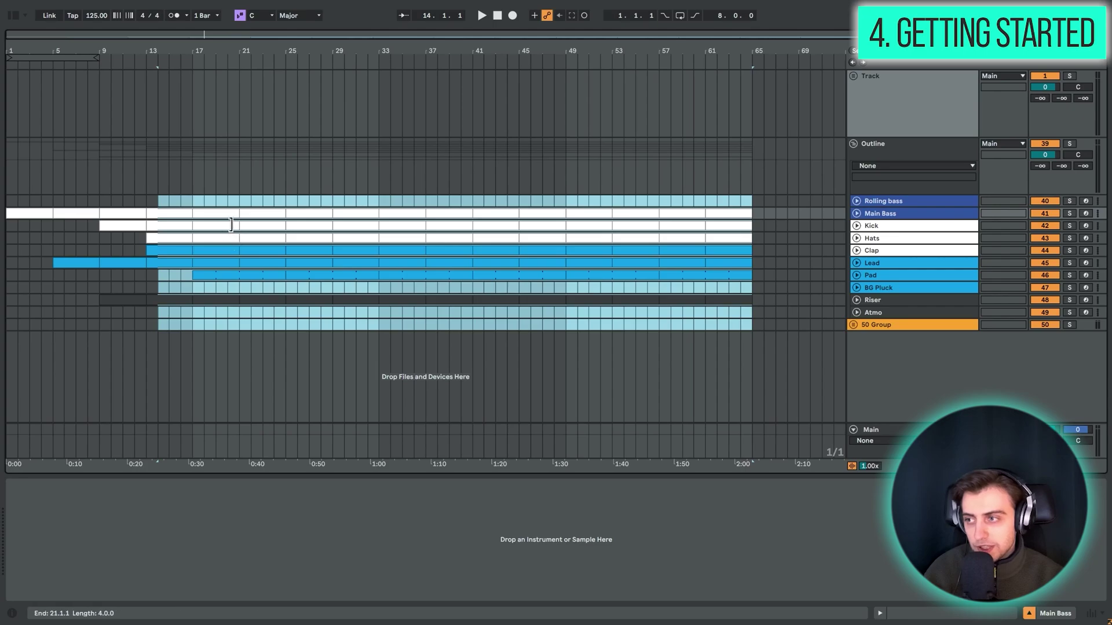
{"action": "left_click", "coordinate": [248, 210]}
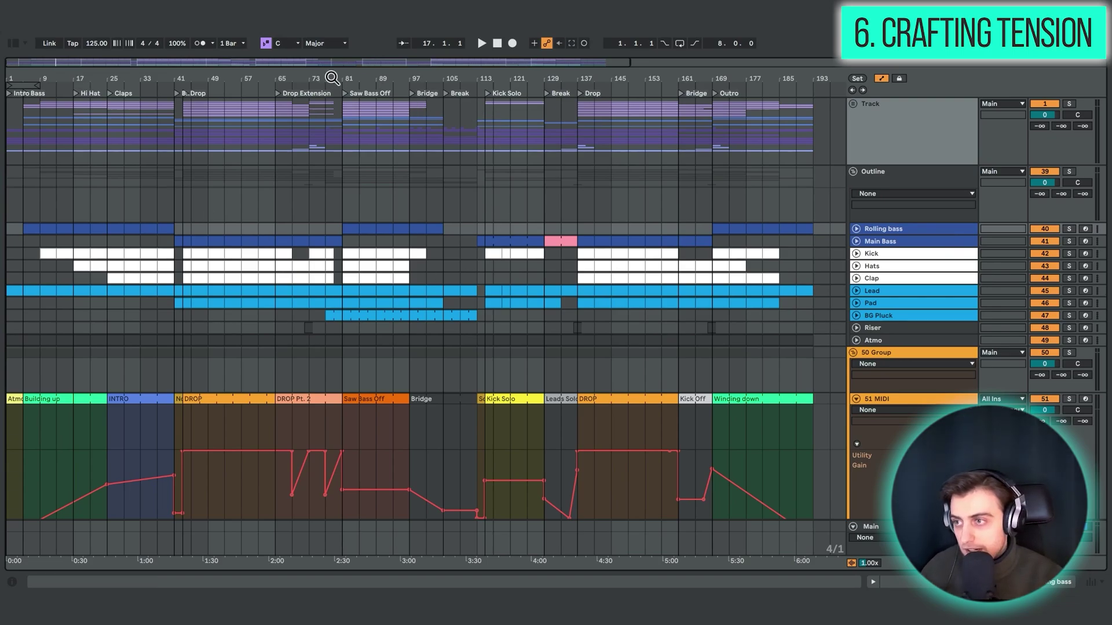
{"action": "key", "text": "plus"}
{"action": "left_click_drag", "start_coordinate": [339, 87], "coordinate": [289, 264]}
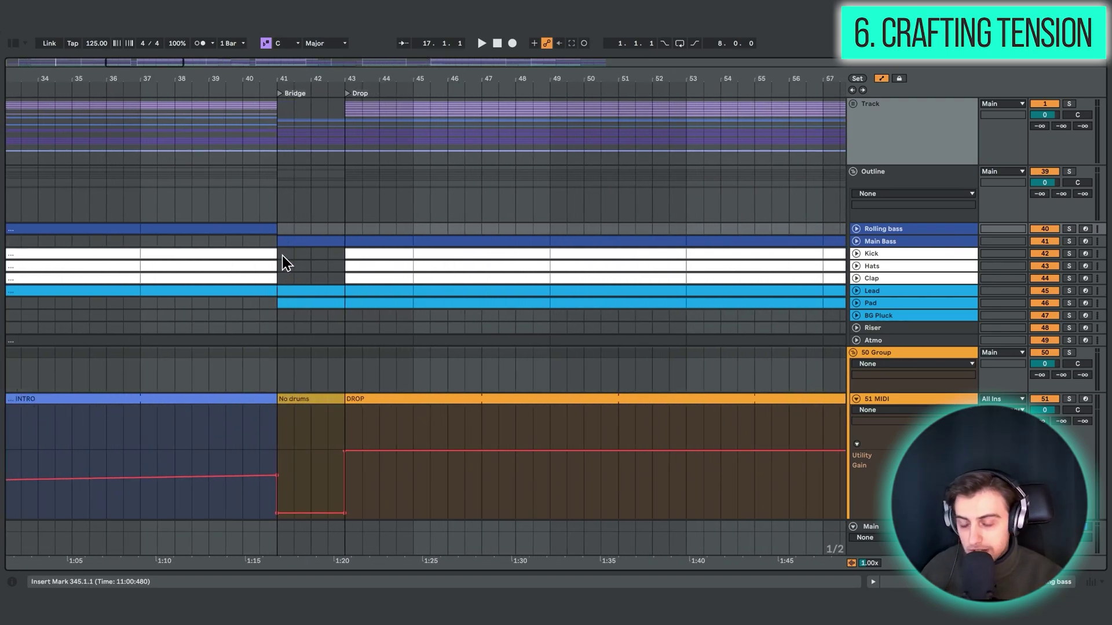
{"action": "left_click", "coordinate": [300, 305]}
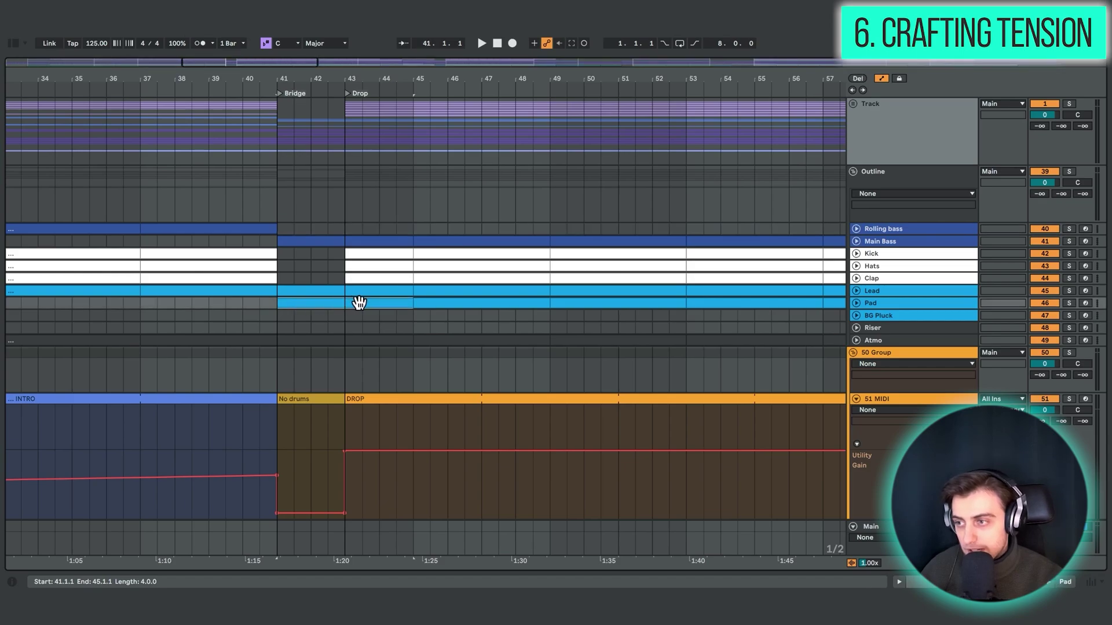
{"action": "left_click_drag", "start_coordinate": [282, 253], "coordinate": [342, 284]}
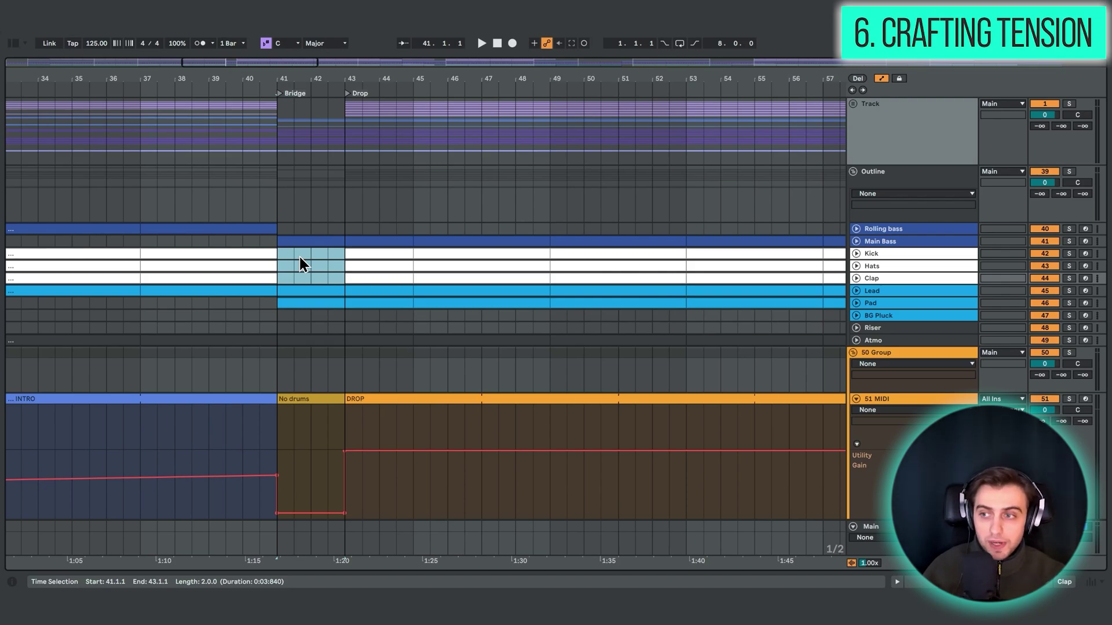
{"action": "scroll", "coordinate": [299, 254], "scroll_direction": "down", "scroll_amount": 5}
{"action": "scroll", "coordinate": [312, 255], "scroll_direction": "right", "scroll_amount": 5}
{"action": "scroll", "coordinate": [347, 116], "scroll_direction": "up", "scroll_amount": 5}
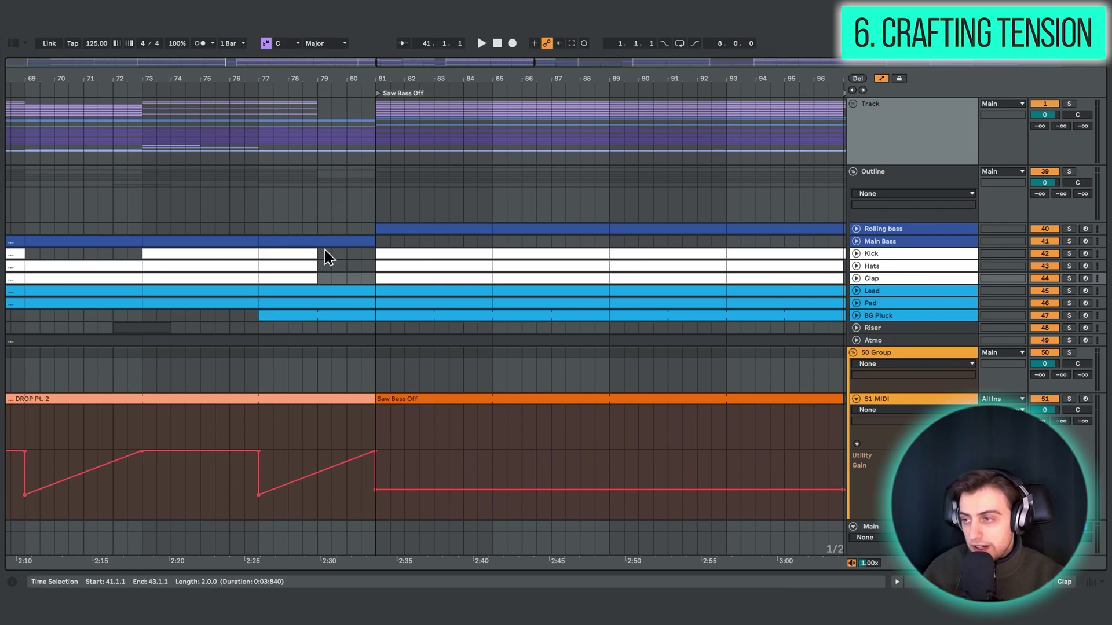
{"action": "left_click_drag", "start_coordinate": [325, 250], "coordinate": [373, 276]}
{"action": "left_click_drag", "start_coordinate": [124, 77], "coordinate": [288, 77]}
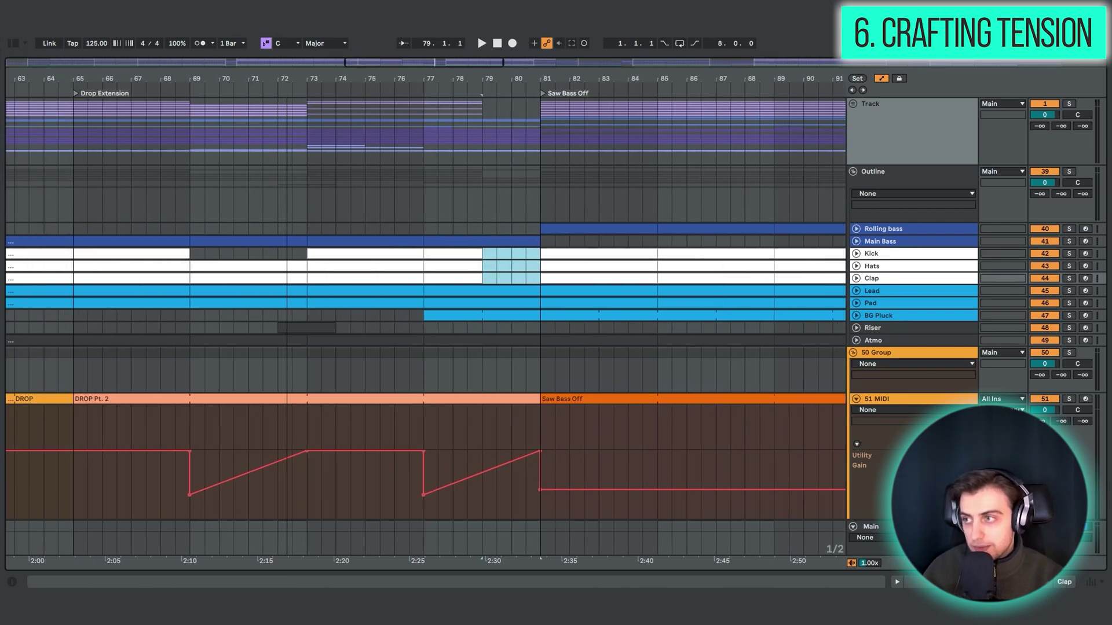
{"action": "scroll", "coordinate": [255, 257], "scroll_direction": "left", "scroll_amount": 2}
{"action": "left_click_drag", "start_coordinate": [254, 257], "coordinate": [318, 252]}
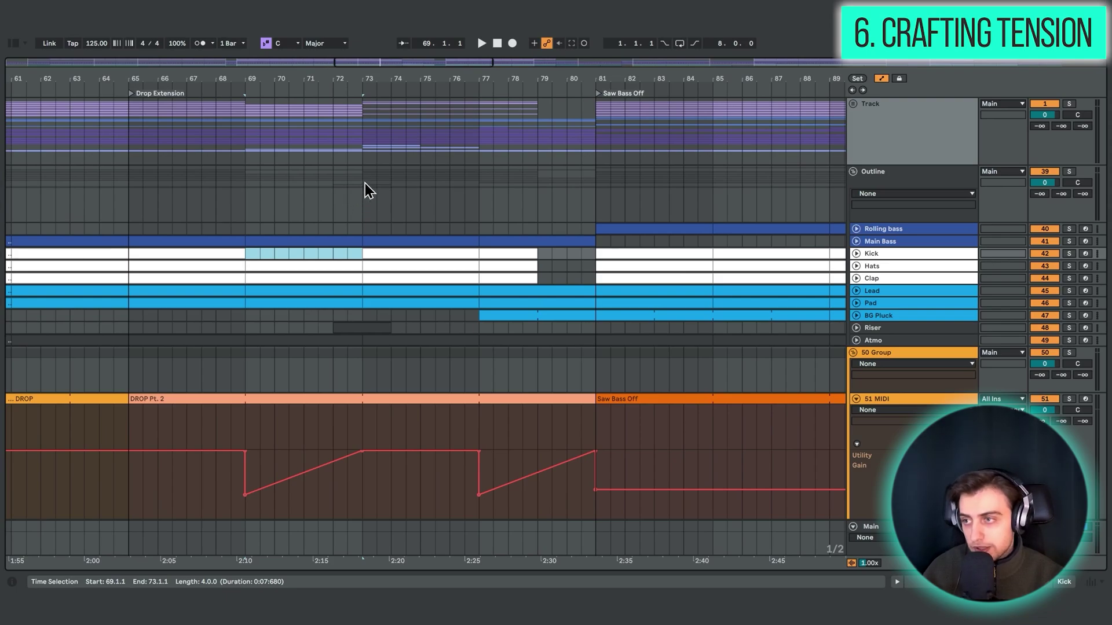
{"action": "left_click_drag", "start_coordinate": [360, 189], "coordinate": [476, 192]}
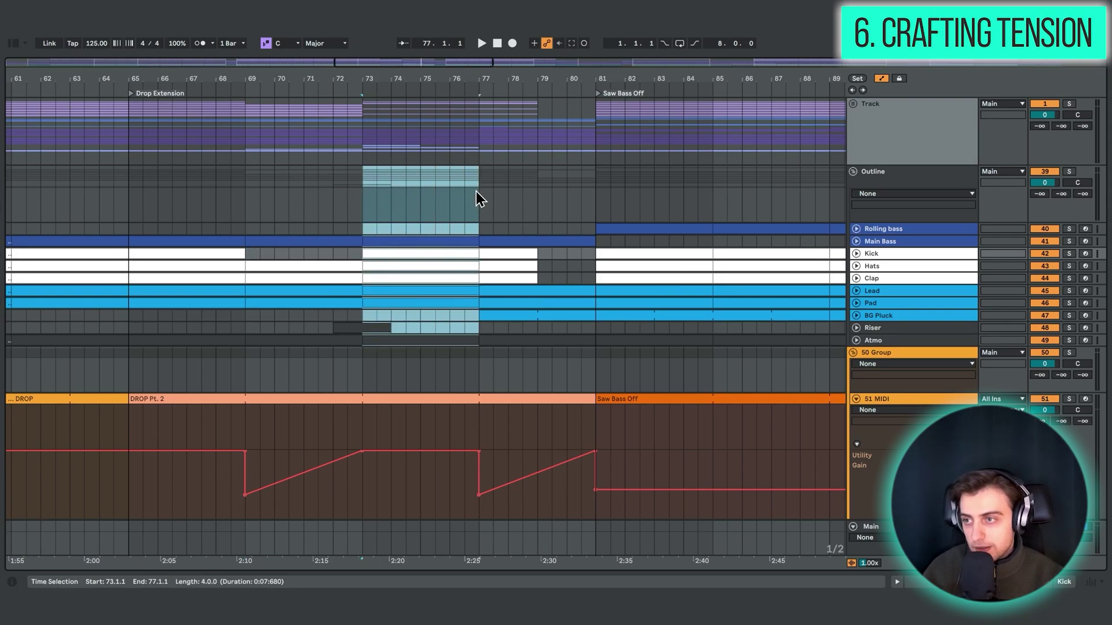
{"action": "mouse_move", "coordinate": [325, 78]}
{"action": "left_mouse_down"}
{"action": "mouse_move", "coordinate": [308, 67]}
{"action": "mouse_move", "coordinate": [329, 74]}
{"action": "left_mouse_up"}
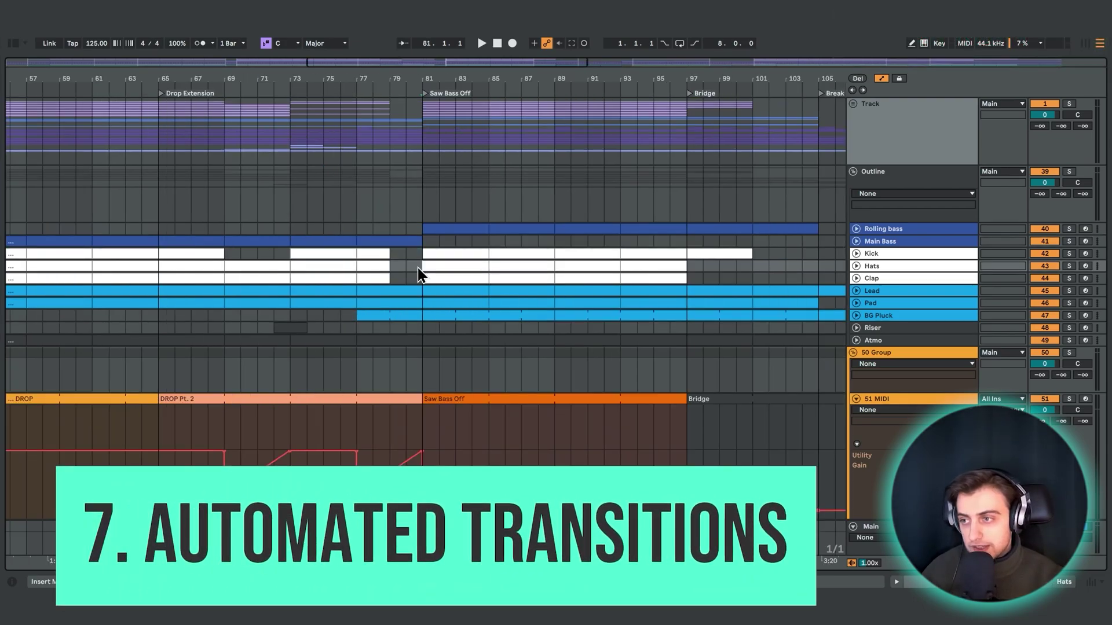
Select the Outline track at bar 81 and zoom out to show more of the arrangement.
{"action": "left_click", "coordinate": [427, 254]}
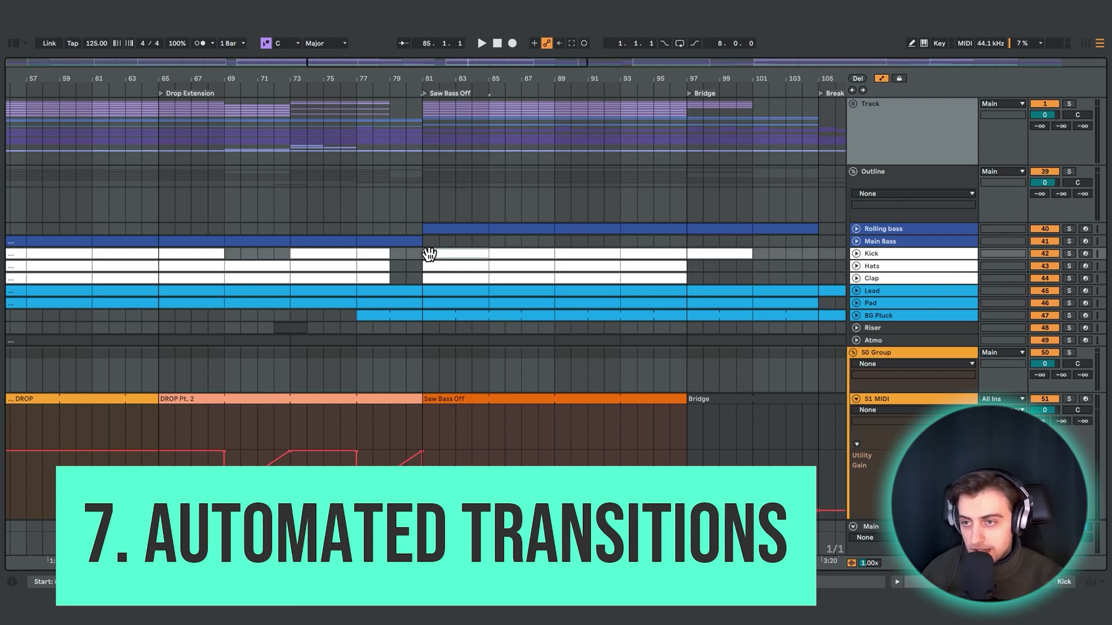
{"action": "left_click", "coordinate": [422, 195]}
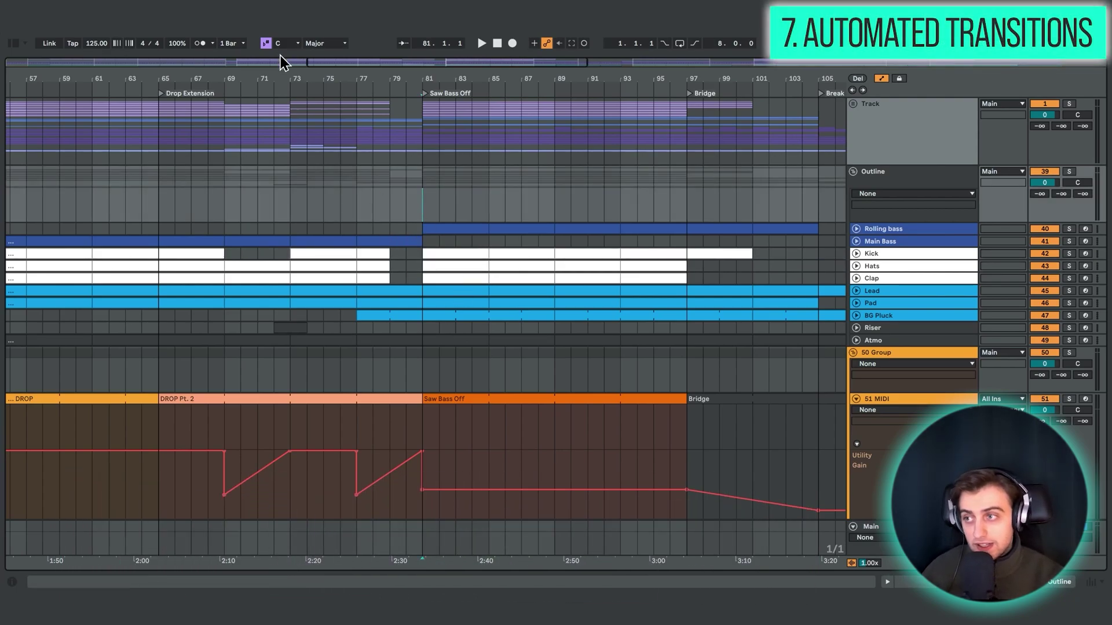
{"action": "left_click_drag", "start_coordinate": [280, 58], "coordinate": [280, 70]}
{"action": "scroll", "coordinate": [330, 109], "scroll_direction": "down", "scroll_amount": 2}
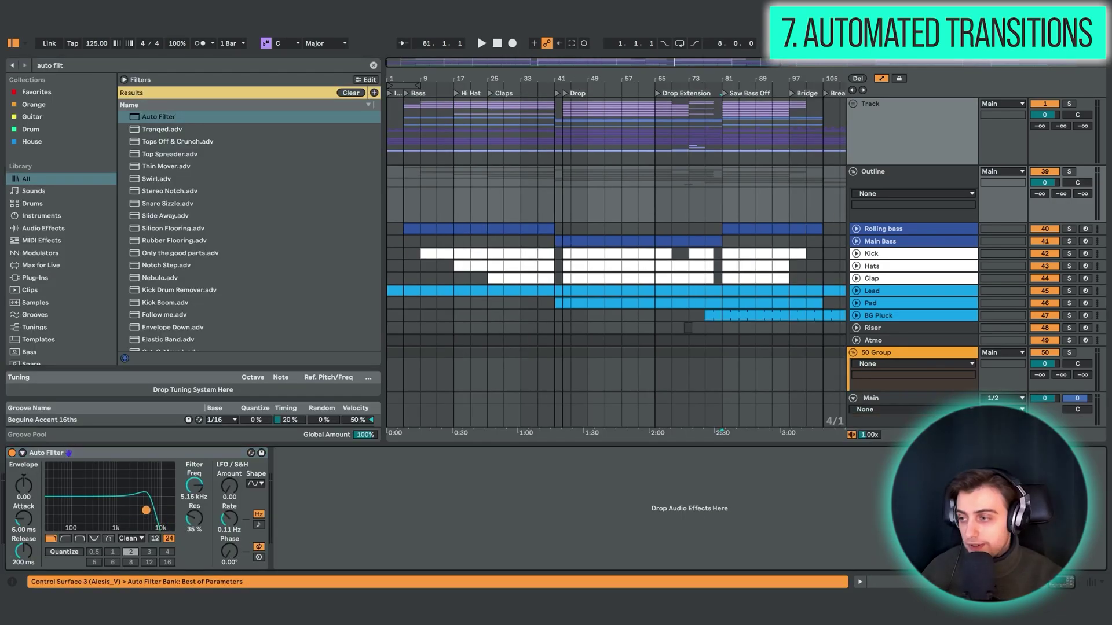
Sweep the Auto Filter to 111 Hz high-pass and delete it, then turn down the Reverb Dry/Wet.
{"action": "left_click_drag", "start_coordinate": [146, 510], "coordinate": [70, 514]}
{"action": "left_click", "coordinate": [66, 538]}
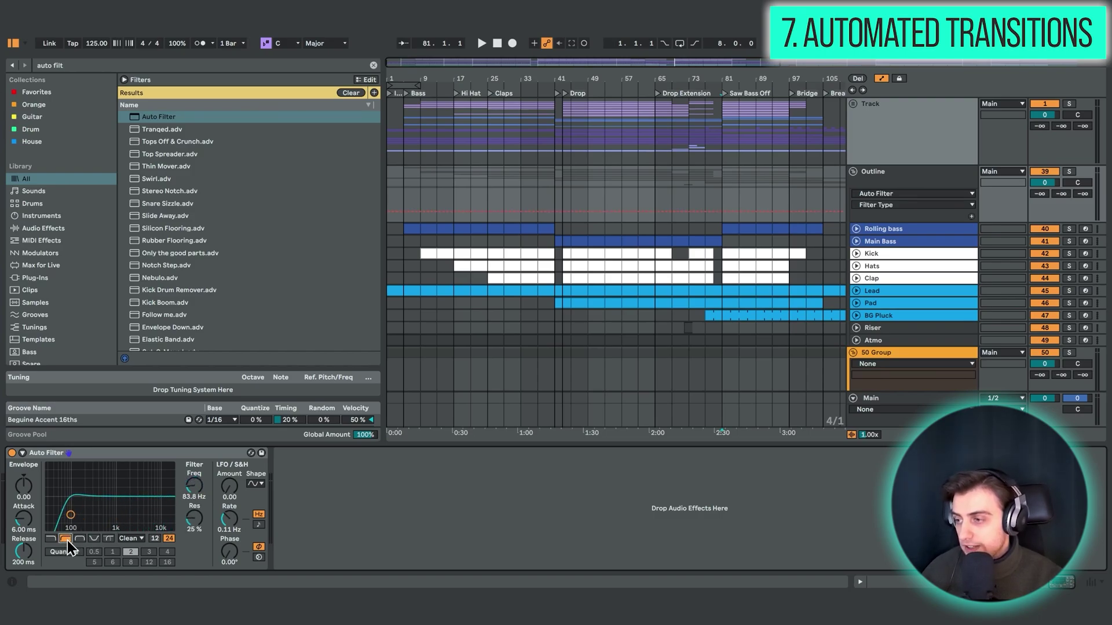
{"action": "left_click", "coordinate": [103, 456]}
{"action": "key", "text": "Delete"}
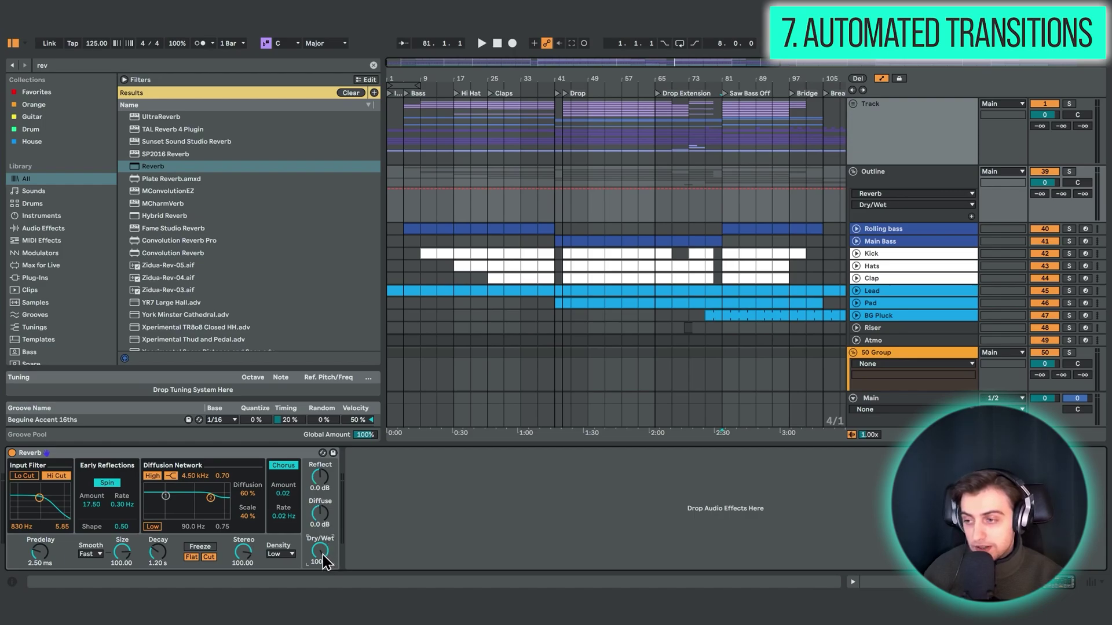
{"action": "mouse_move", "coordinate": [320, 550]}
{"action": "left_mouse_down"}
{"action": "mouse_move", "coordinate": [320, 597]}
{"action": "mouse_move", "coordinate": [321, 549]}
{"action": "left_mouse_up"}
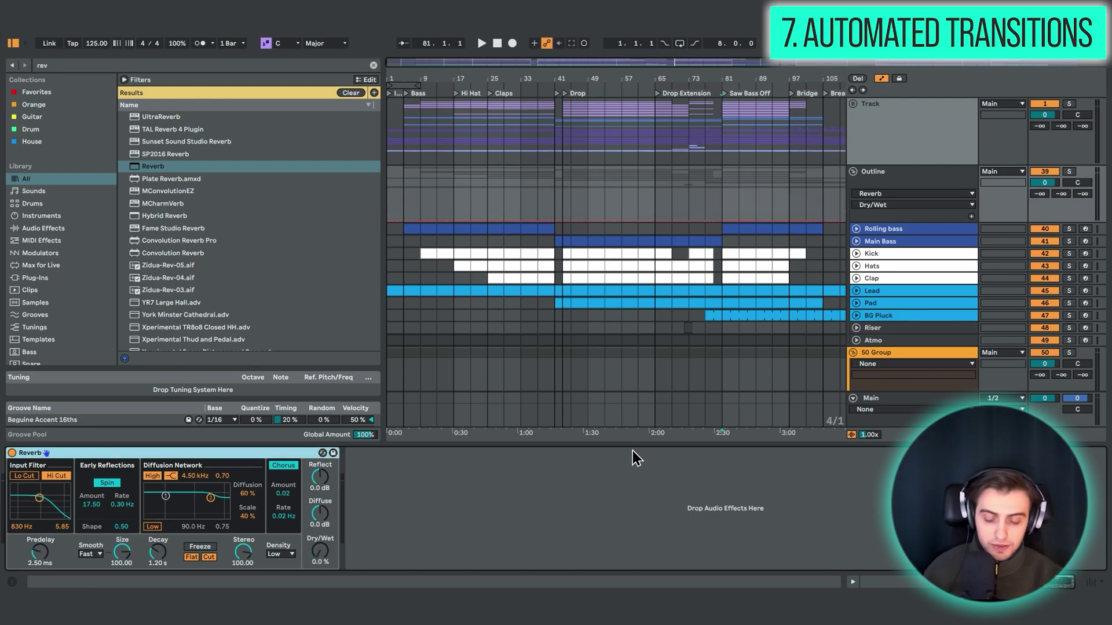
{"action": "key", "text": "Delete"}
Hide the browser and zoom the arrangement into bars 101–151.
{"action": "key", "text": "ctrl+alt+b"}
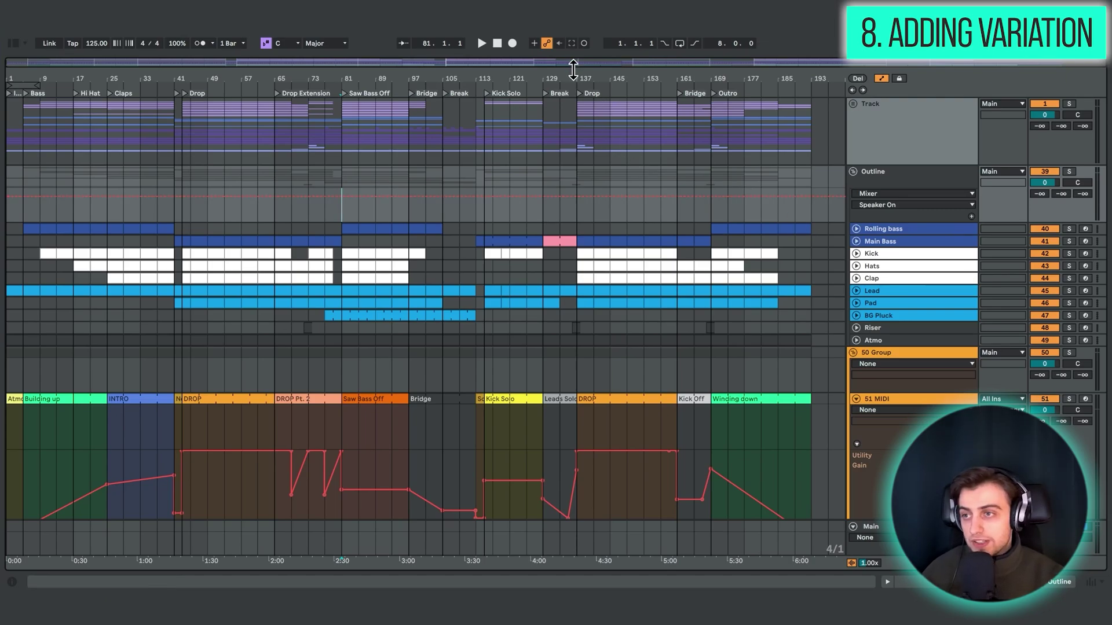
{"action": "left_click_drag", "start_coordinate": [573, 67], "coordinate": [579, 150]}
Unfold the Main Bass track, then zoom back out to the whole 193-bar song.
{"action": "left_click", "coordinate": [855, 241]}
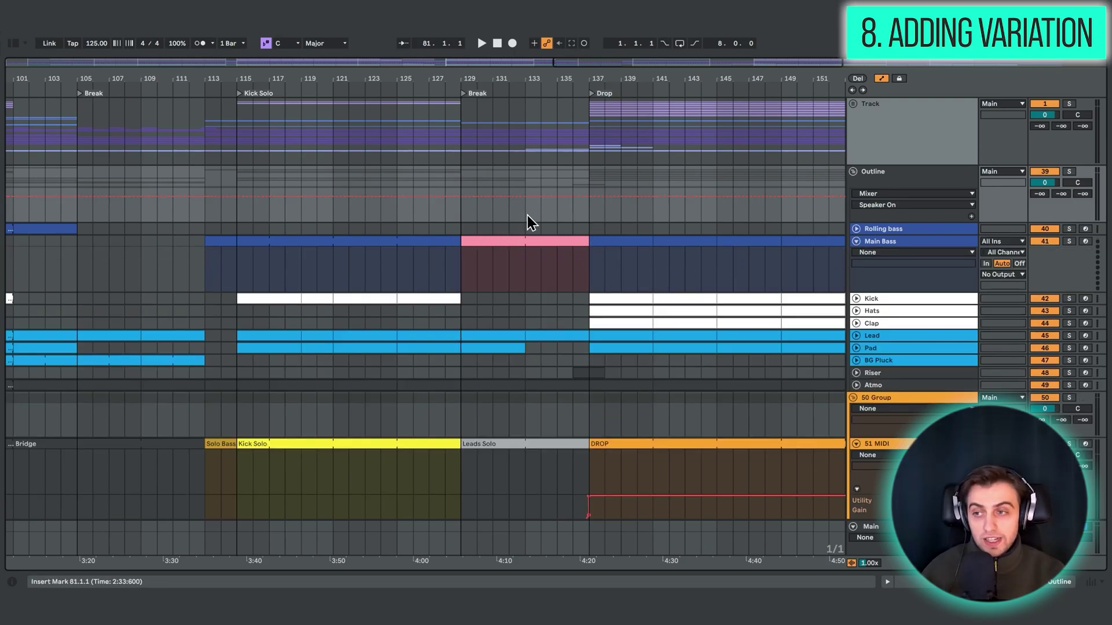
{"action": "key", "text": "x"}
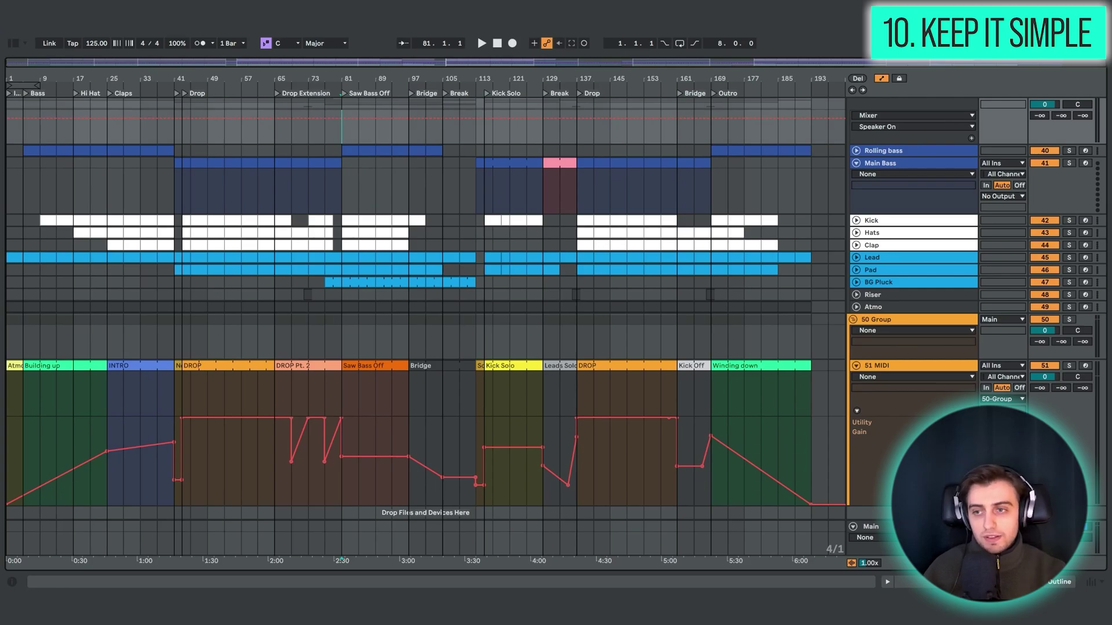
Unfold the Instruments, Bass and Drums groups, folding away a lower group of tracks.
{"action": "scroll", "coordinate": [846, 348], "scroll_direction": "up", "scroll_amount": 5}
{"action": "left_click", "coordinate": [853, 104]}
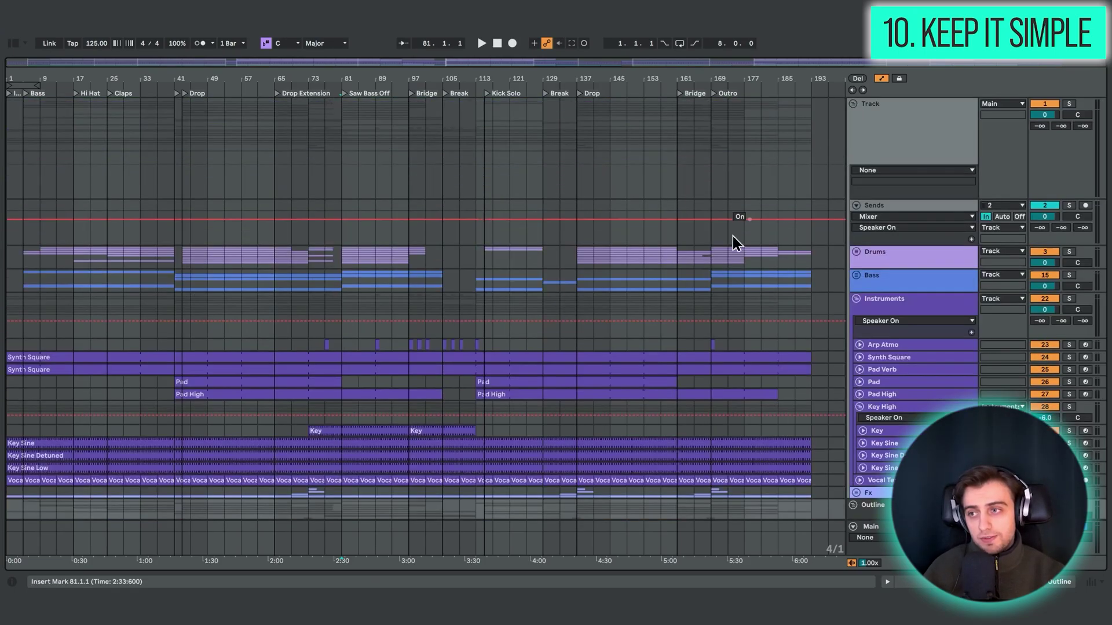
{"action": "scroll", "coordinate": [690, 271], "scroll_direction": "down", "scroll_amount": 10}
{"action": "scroll", "coordinate": [686, 268], "scroll_direction": "up", "scroll_amount": 10}
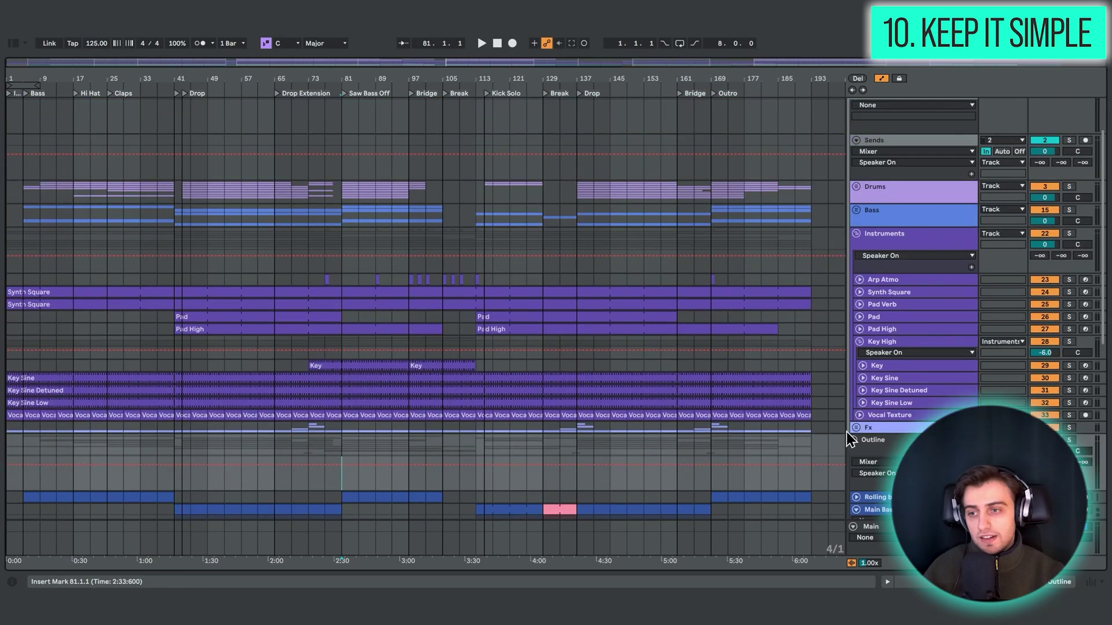
{"action": "left_click", "coordinate": [856, 427]}
{"action": "left_click", "coordinate": [857, 210]}
{"action": "left_click", "coordinate": [856, 187]}
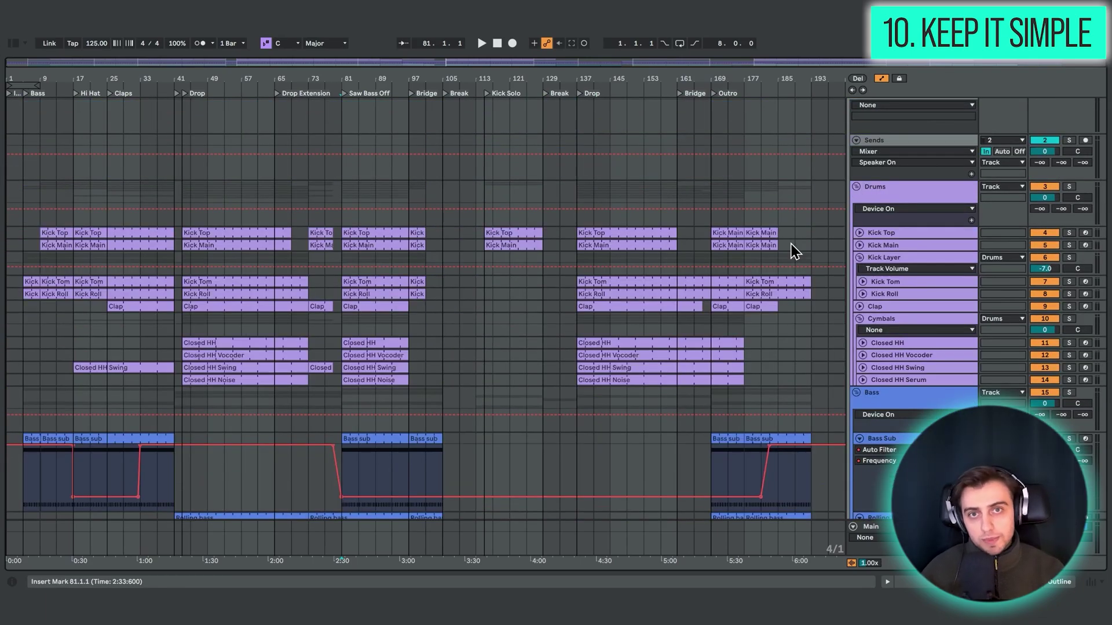
{"action": "scroll", "coordinate": [795, 251], "scroll_direction": "down", "scroll_amount": 10}
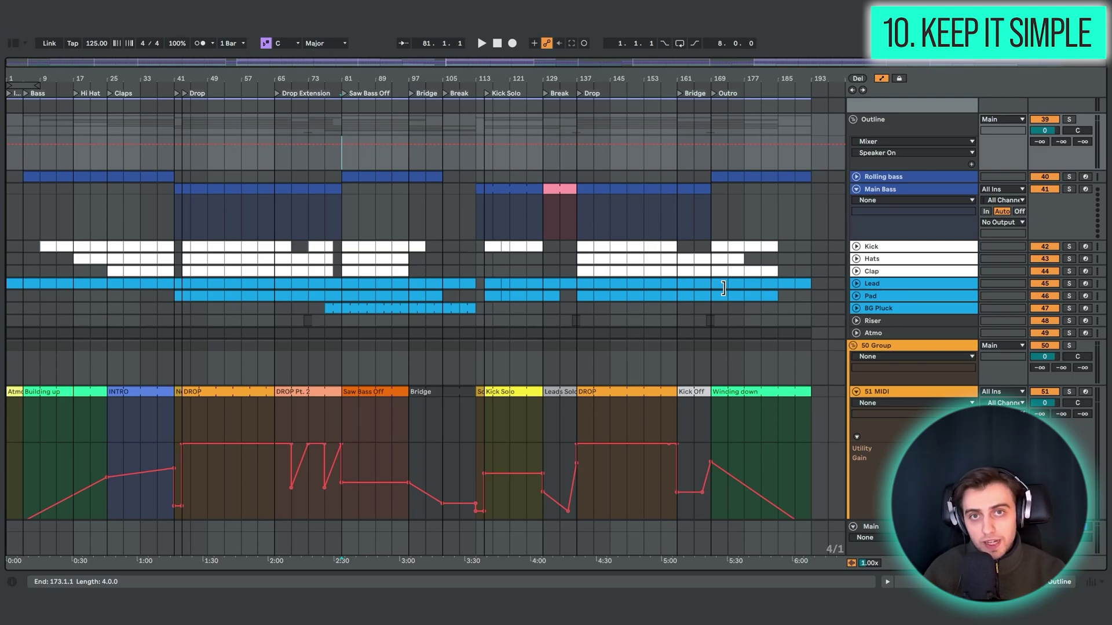